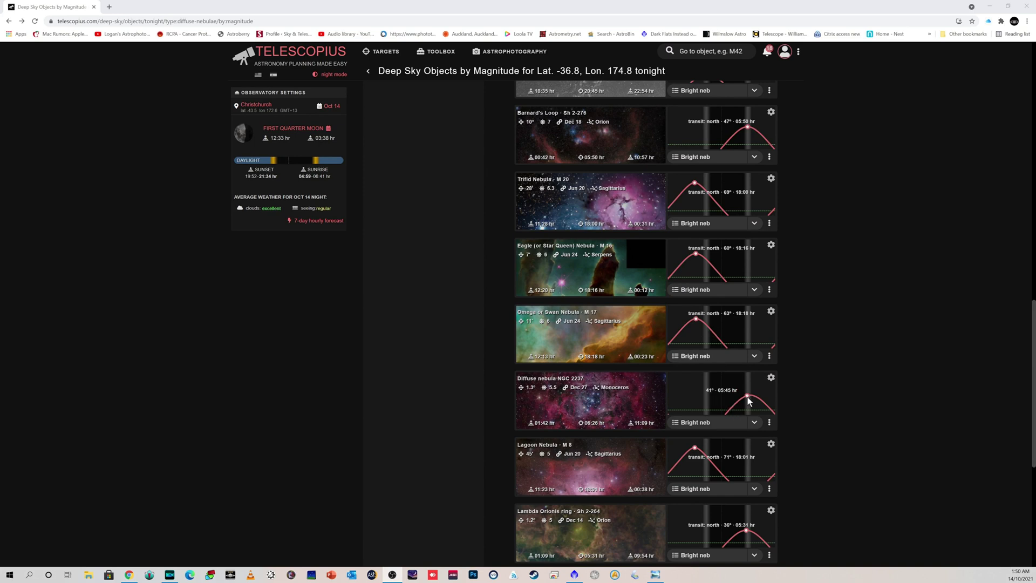
{"action": "scroll", "coordinate": [748, 400], "scroll_direction": "down", "scroll_amount": 2}
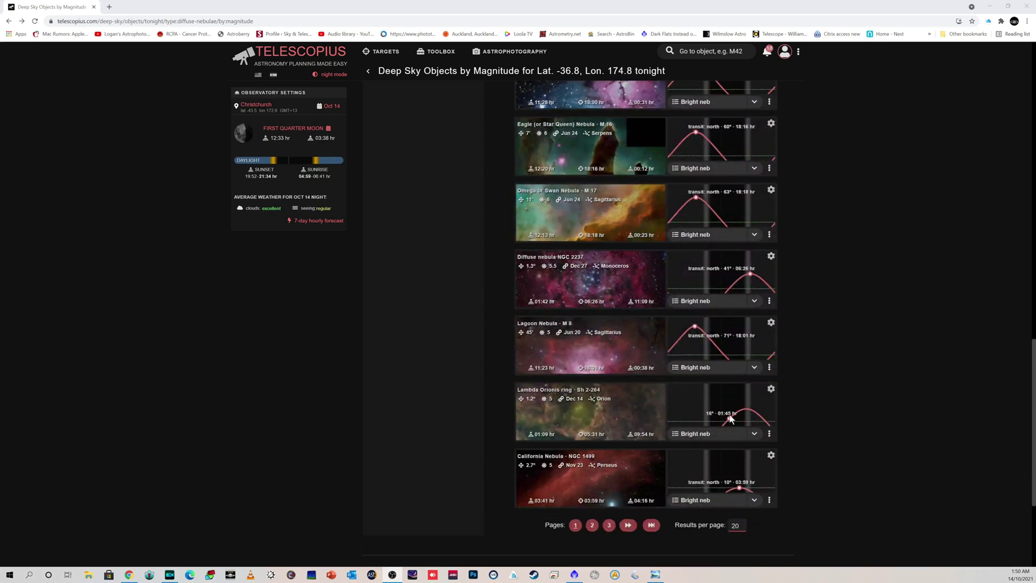
{"action": "scroll", "coordinate": [735, 395], "scroll_direction": "up", "scroll_amount": 5}
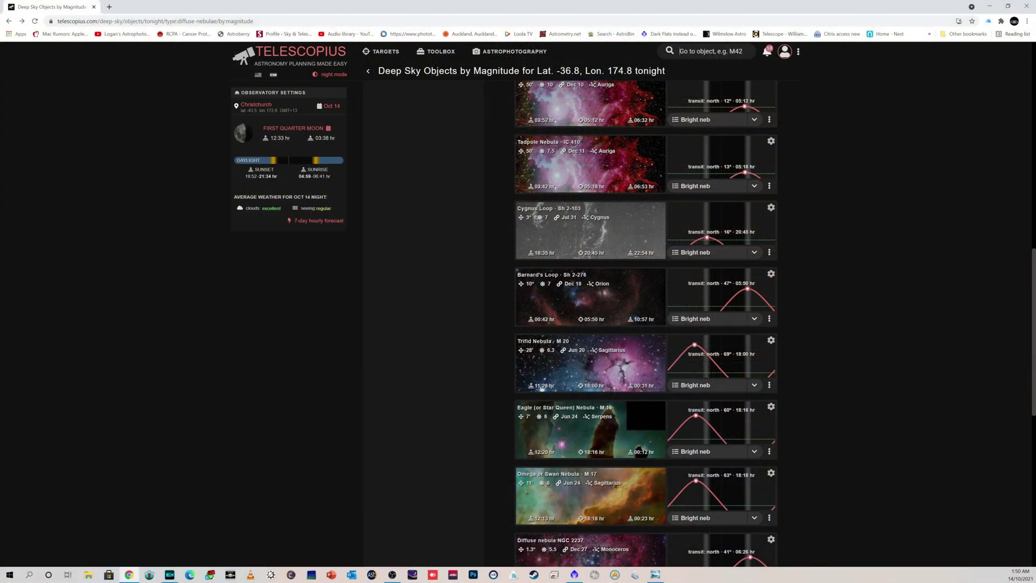
Step: Search 'sculptor' in Telescopius, open the NGC 253 page and scroll to its telescope simulator
{"action": "type", "text": "sculptor"}
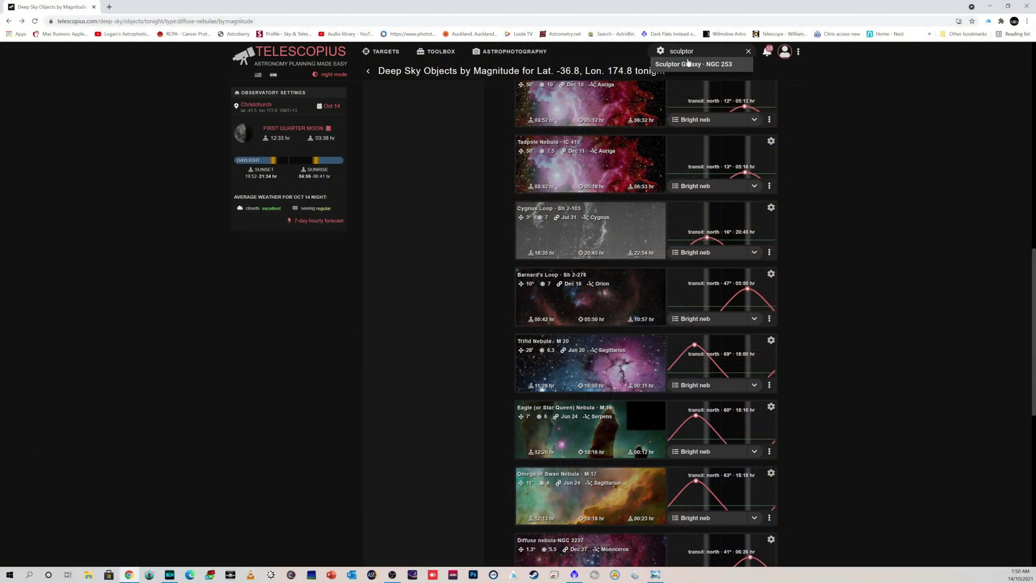
{"action": "left_click", "coordinate": [685, 62]}
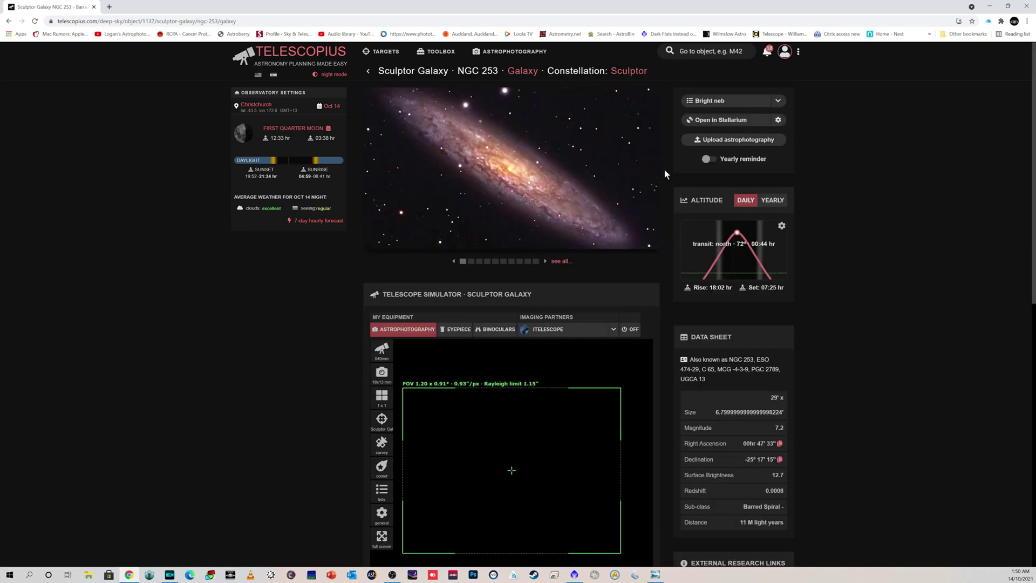
{"action": "mouse_move", "coordinate": [738, 236]}
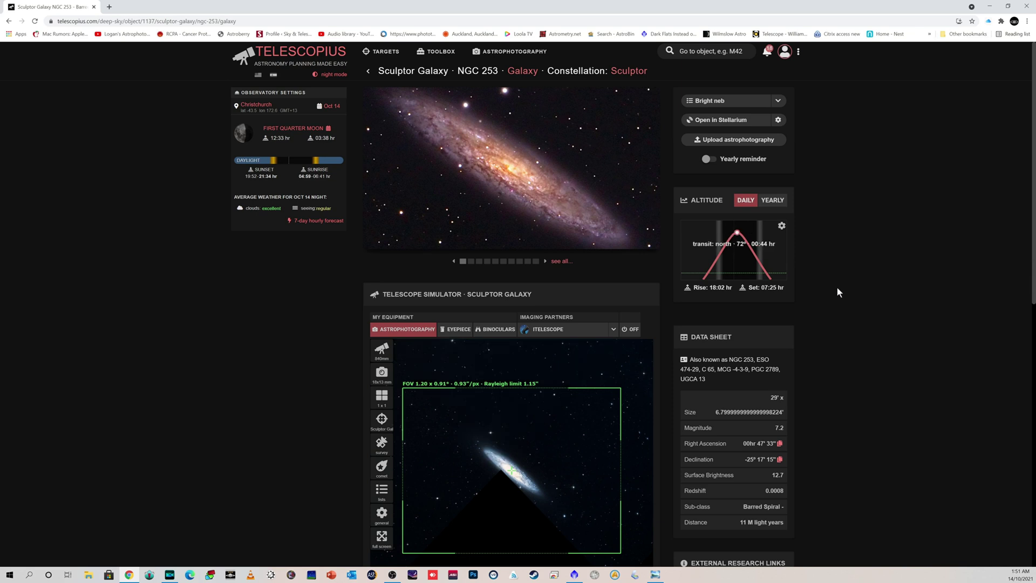
{"action": "scroll", "coordinate": [841, 291], "scroll_direction": "down", "scroll_amount": 3}
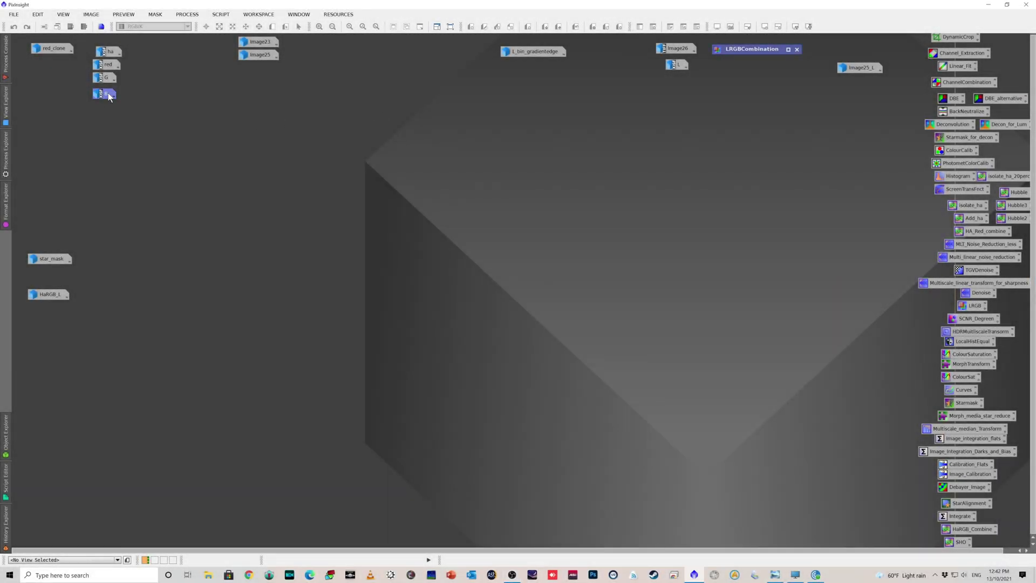
Step: Open the B, G and red channel images, then minimize them back to icons
{"action": "double_click", "coordinate": [108, 93]}
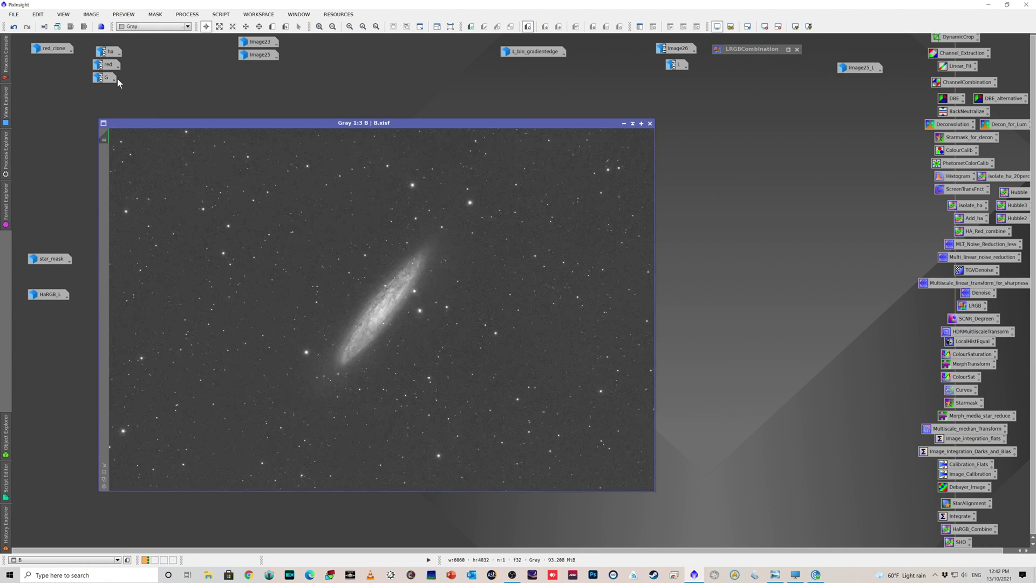
{"action": "double_click", "coordinate": [104, 77]}
{"action": "double_click", "coordinate": [106, 67]}
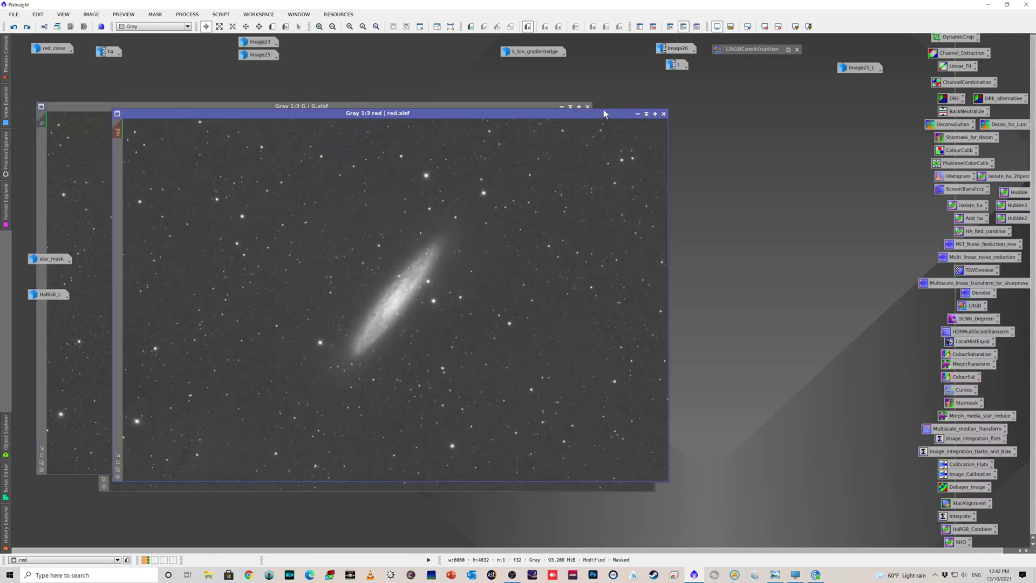
{"action": "left_click", "coordinate": [638, 115]}
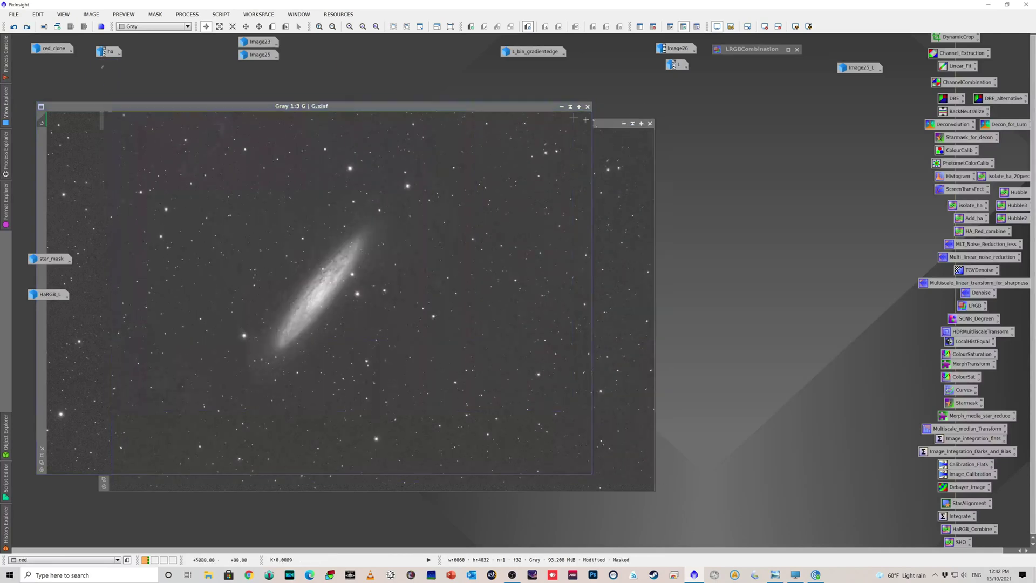
{"action": "left_click", "coordinate": [562, 107]}
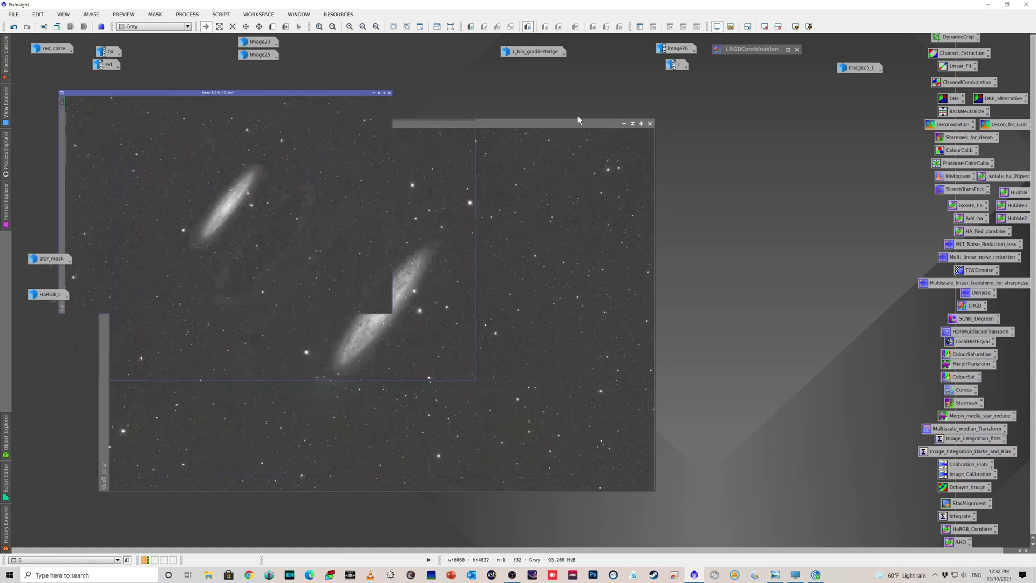
{"action": "left_click", "coordinate": [623, 124]}
Step: Open the ha and red images and tile them side by side
{"action": "double_click", "coordinate": [107, 55]}
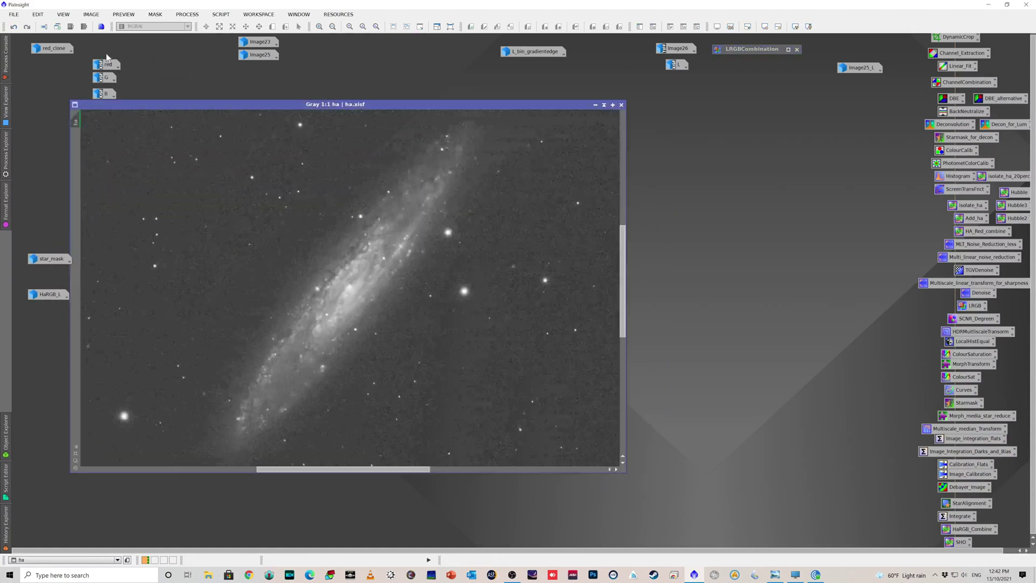
{"action": "left_click_drag", "start_coordinate": [253, 103], "coordinate": [499, 126]}
{"action": "scroll", "coordinate": [607, 189], "scroll_direction": "down", "scroll_amount": 2}
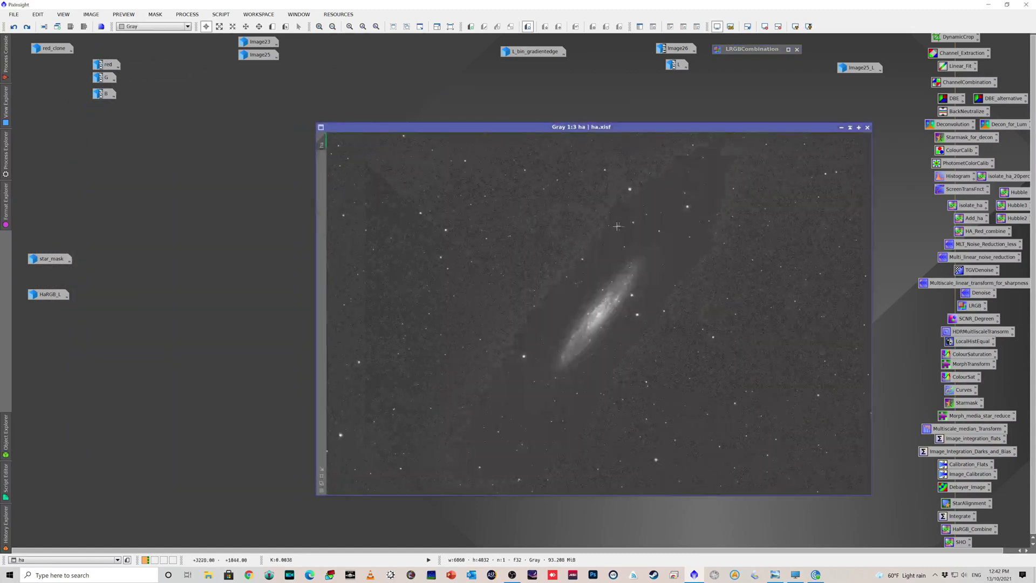
{"action": "double_click", "coordinate": [110, 67]}
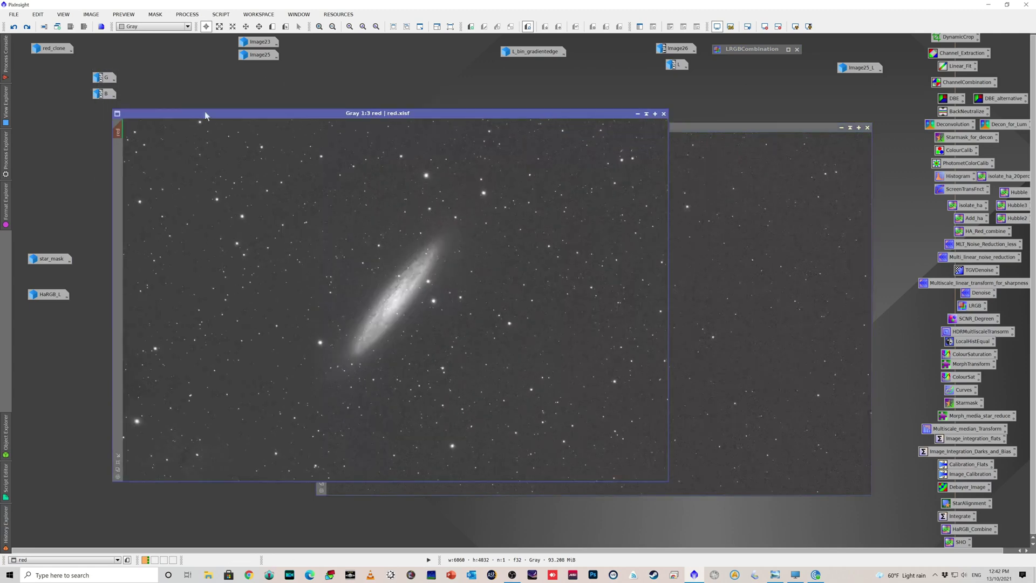
{"action": "left_click_drag", "start_coordinate": [360, 112], "coordinate": [261, 126]}
{"action": "left_click_drag", "start_coordinate": [655, 131], "coordinate": [703, 128]}
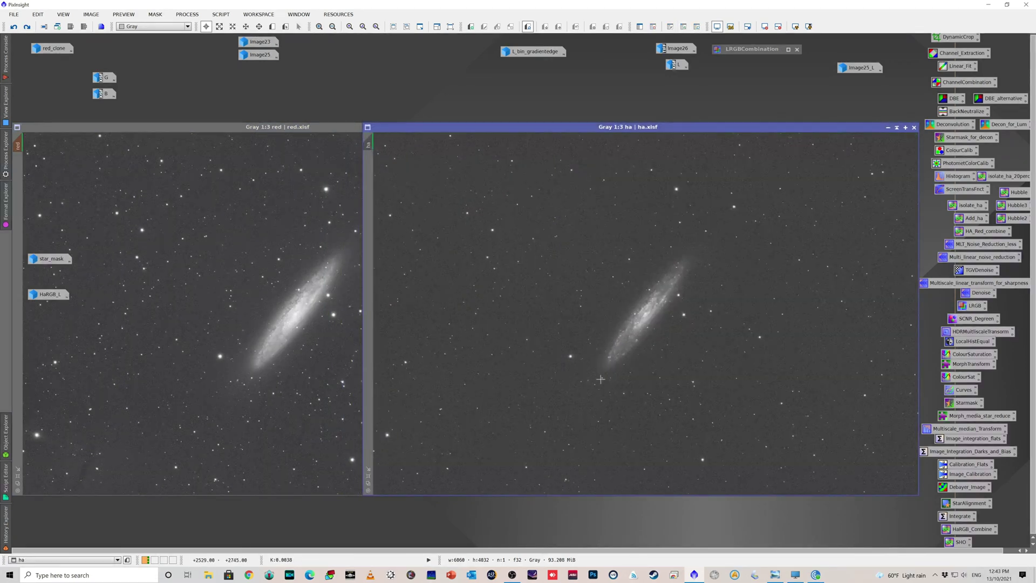
Step: Zoom in to compare red against ha, then minimize red, leaving ha open
{"action": "scroll", "coordinate": [669, 310], "scroll_direction": "up", "scroll_amount": 2}
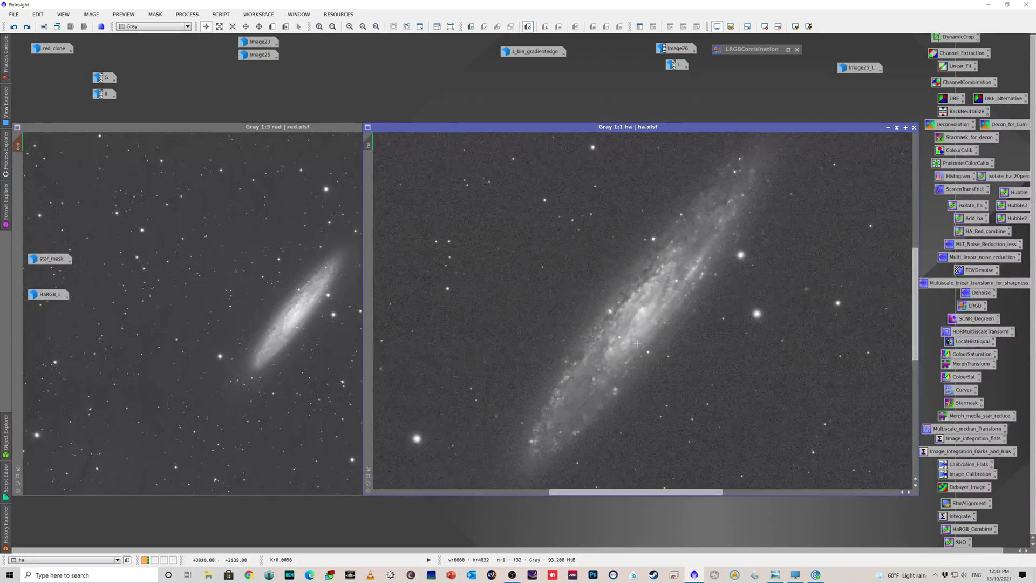
{"action": "left_click", "coordinate": [303, 324]}
{"action": "scroll", "coordinate": [302, 324], "scroll_direction": "up", "scroll_amount": 2}
{"action": "scroll", "coordinate": [302, 324], "scroll_direction": "down", "scroll_amount": 1}
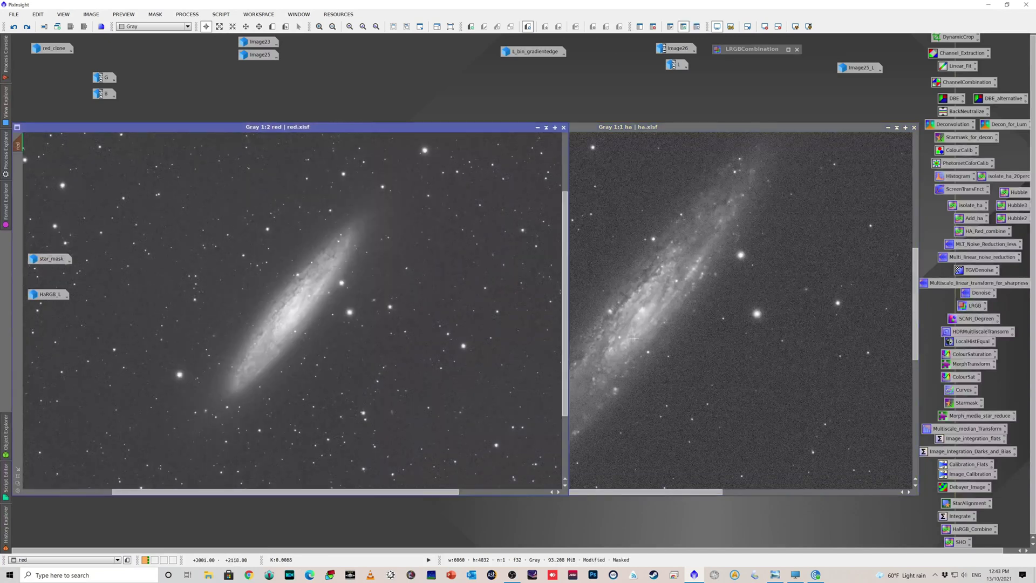
{"action": "left_click", "coordinate": [683, 362]}
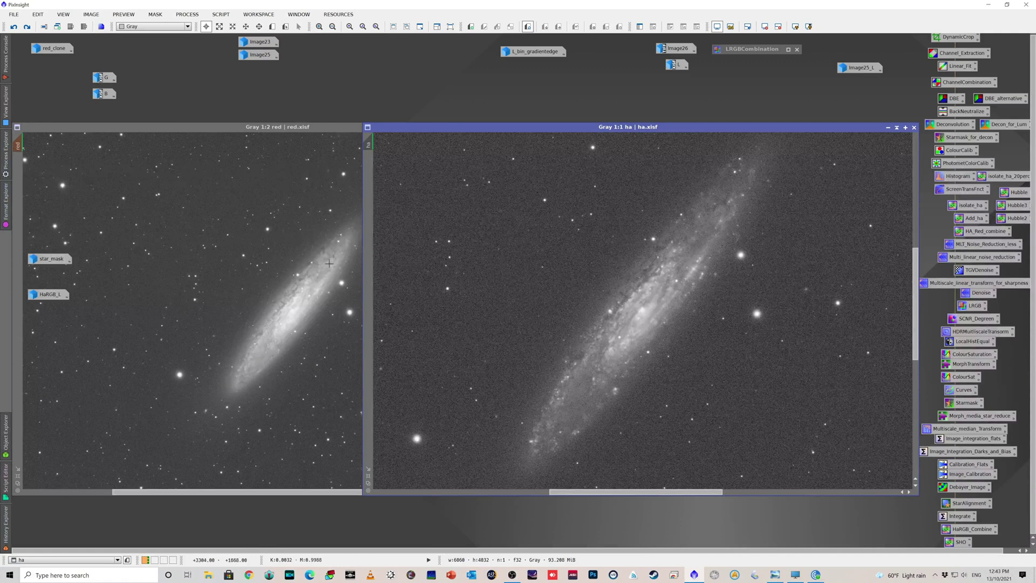
{"action": "scroll", "coordinate": [271, 317], "scroll_direction": "up", "scroll_amount": 1}
{"action": "key", "text": "ctrl+k"}
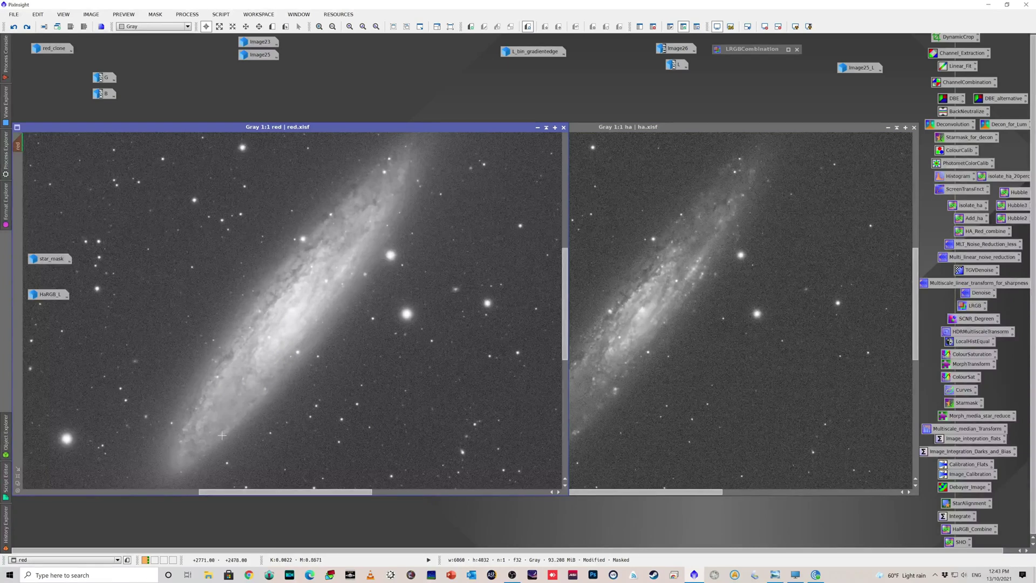
{"action": "left_click", "coordinate": [656, 405]}
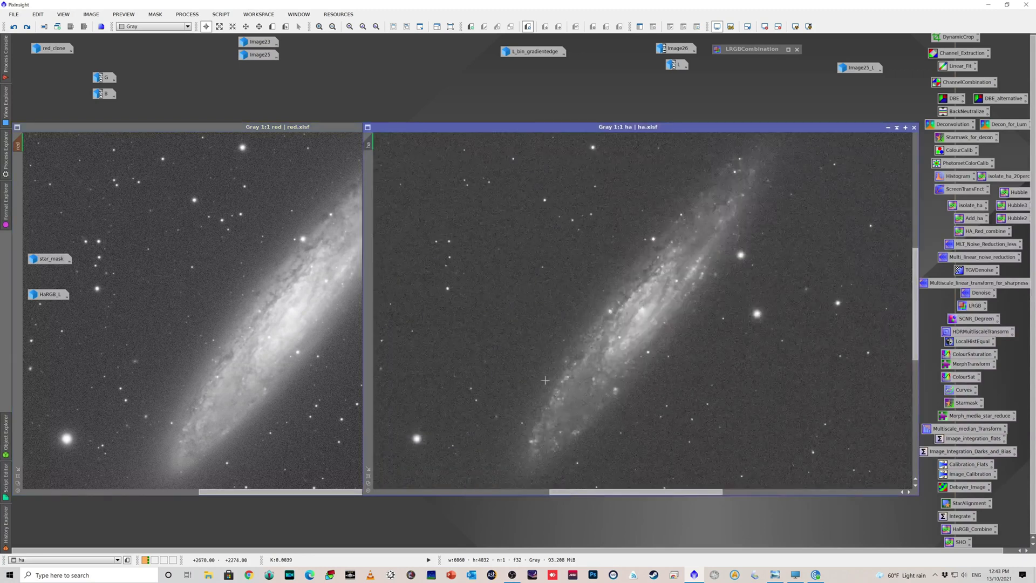
{"action": "left_click", "coordinate": [328, 128]}
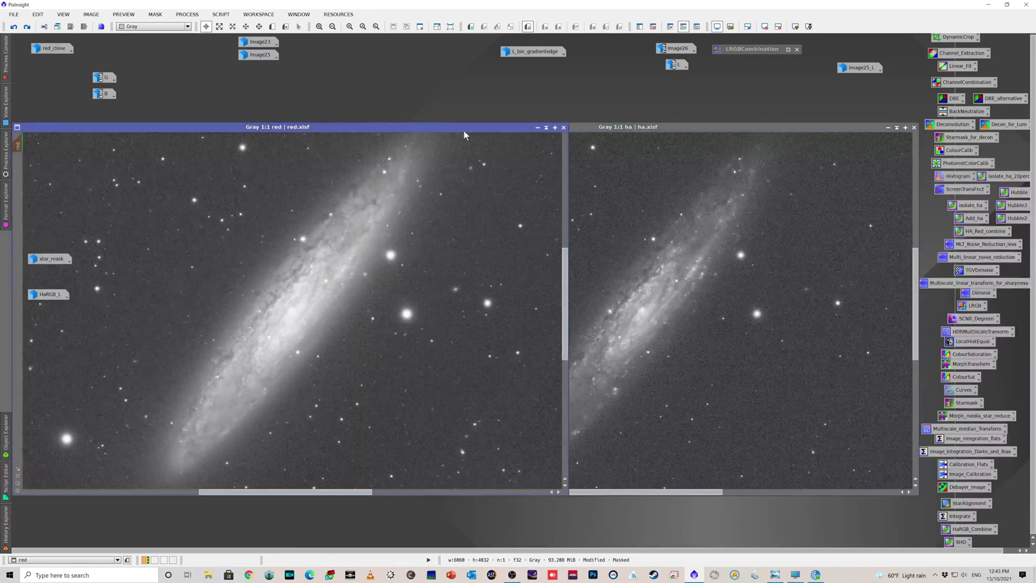
{"action": "left_click", "coordinate": [537, 128]}
{"action": "left_click_drag", "start_coordinate": [638, 134], "coordinate": [292, 116]}
{"action": "scroll", "coordinate": [380, 249], "scroll_direction": "down", "scroll_amount": 2}
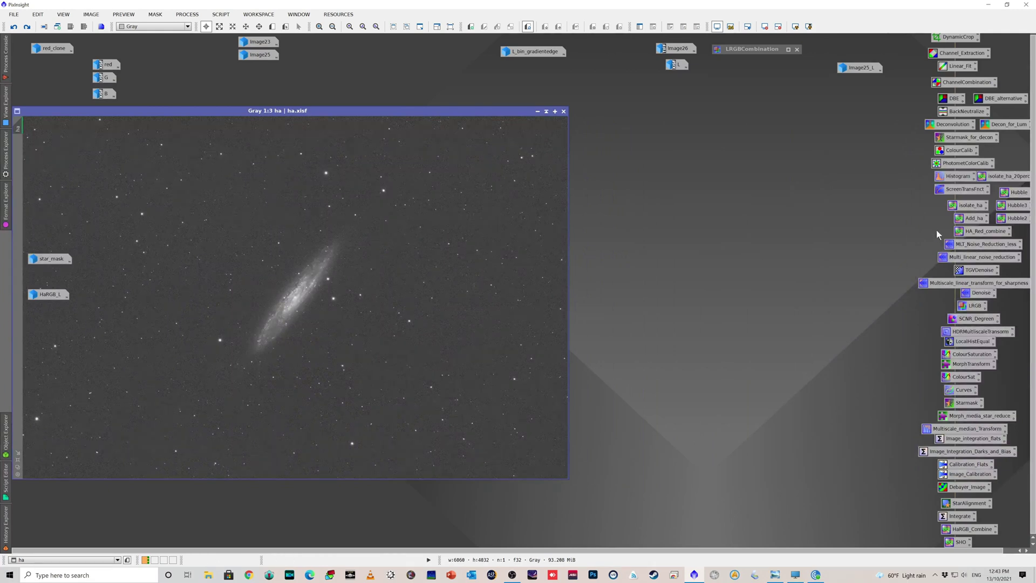
Step: Open the saved isolate_ha PixelMath process next to the active ha image
{"action": "double_click", "coordinate": [969, 205]}
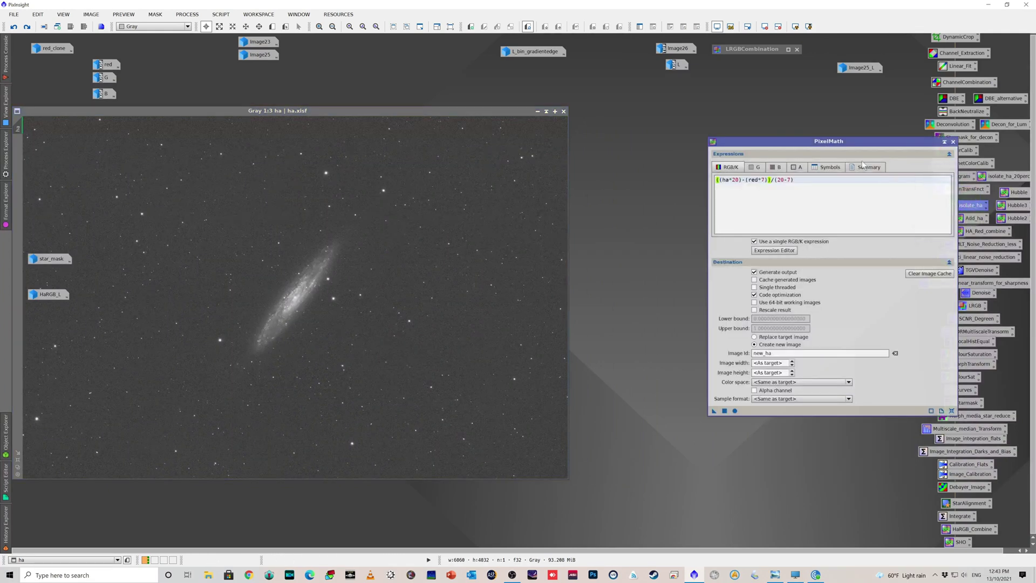
{"action": "left_click_drag", "start_coordinate": [867, 145], "coordinate": [796, 156]}
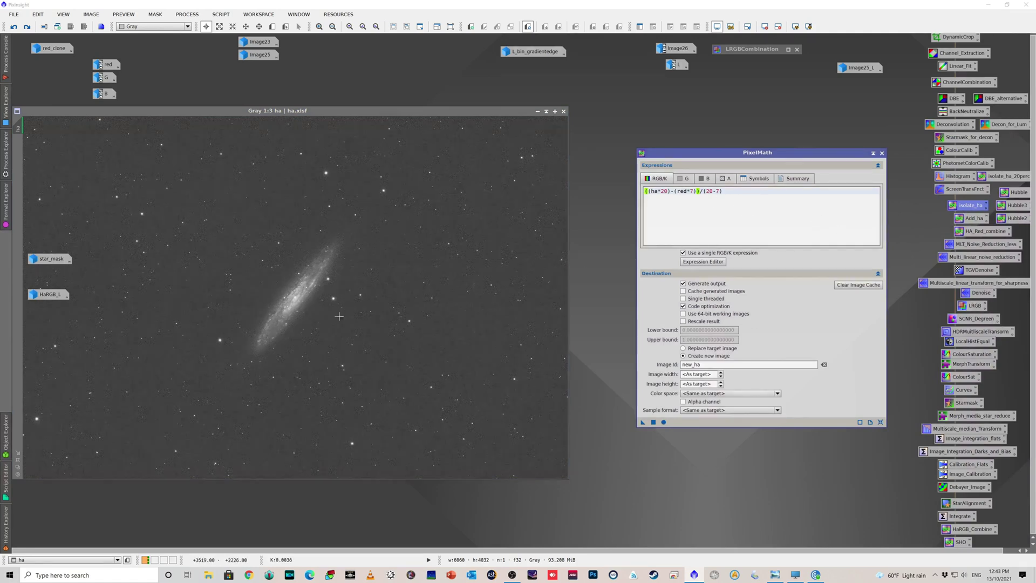
{"action": "left_click", "coordinate": [282, 309]}
{"action": "scroll", "coordinate": [287, 309], "scroll_direction": "up", "scroll_amount": 2}
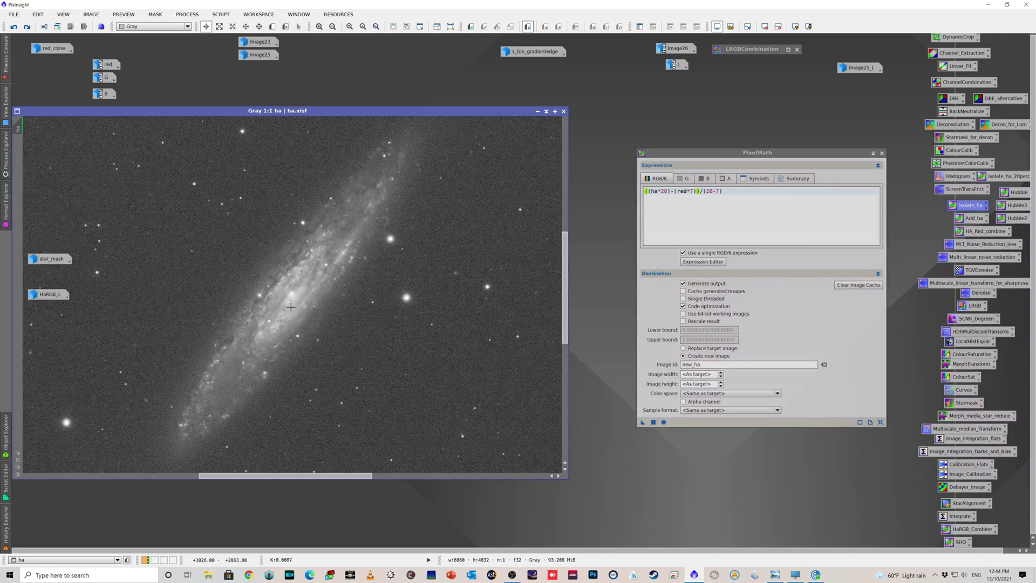
{"action": "left_click_drag", "start_coordinate": [377, 109], "coordinate": [413, 104]}
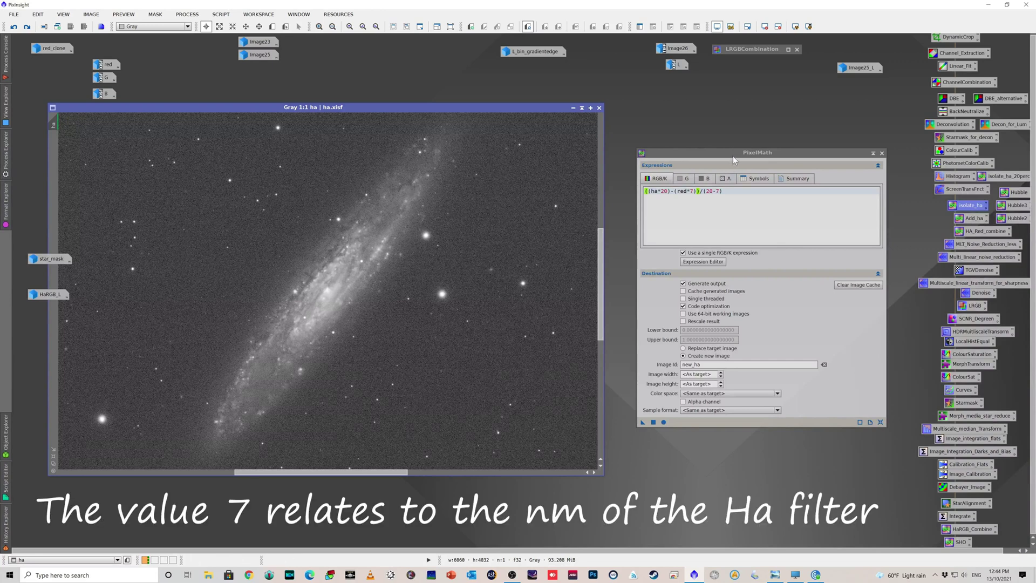
{"action": "left_click_drag", "start_coordinate": [733, 157], "coordinate": [756, 139]}
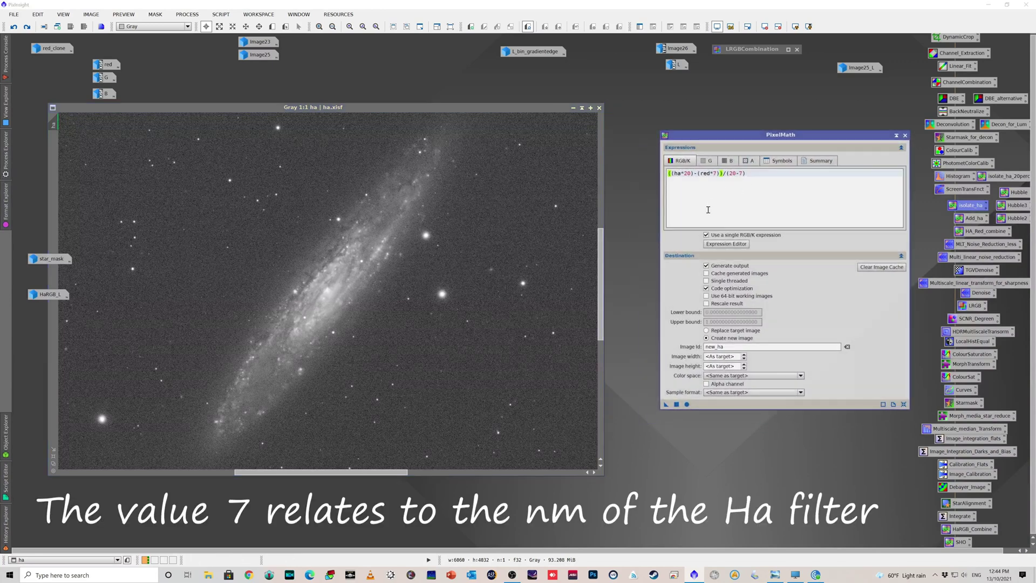
Step: Change both Ha weights to 80, giving ((ha*80)-(red*7))/(80-7)
{"action": "left_click_drag", "start_coordinate": [691, 173], "coordinate": [685, 174]}
{"action": "type", "text": "80"}
{"action": "left_click_drag", "start_coordinate": [735, 176], "coordinate": [732, 174]}
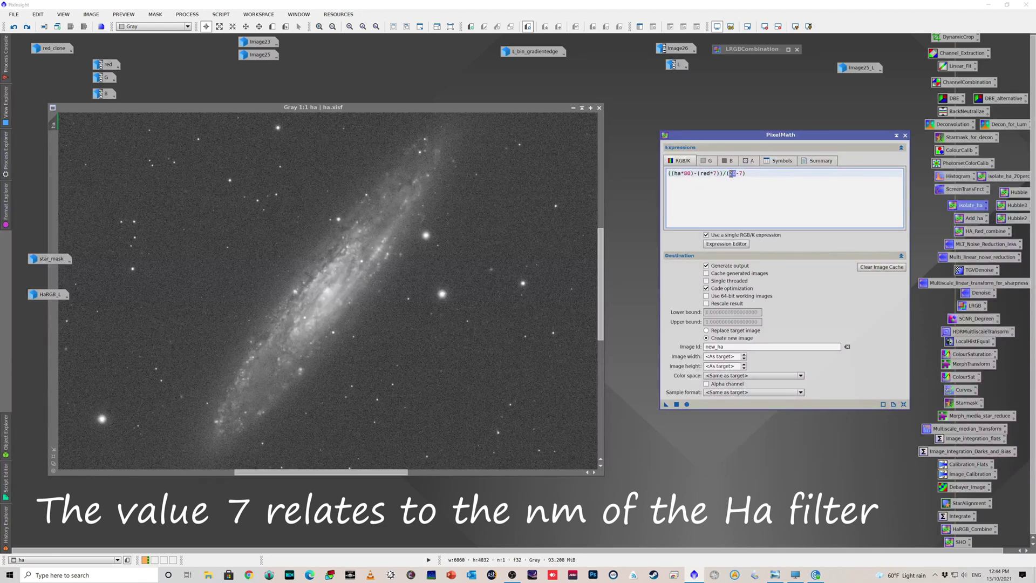
{"action": "type", "text": "80"}
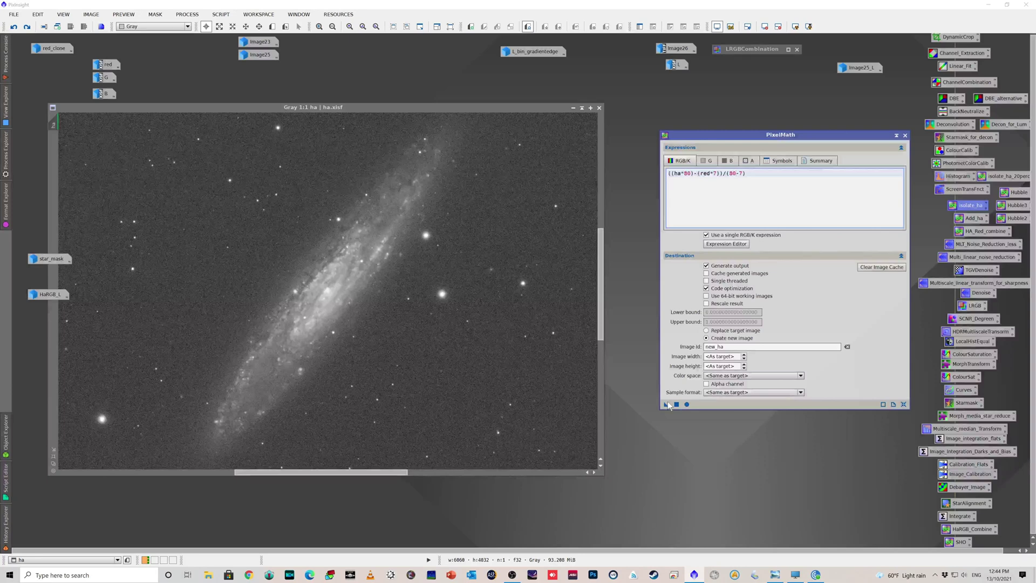
Step: Apply the 80-weighted expression to ha, compare new_ha with ha, then close the result
{"action": "left_click_drag", "start_coordinate": [667, 404], "coordinate": [487, 359]}
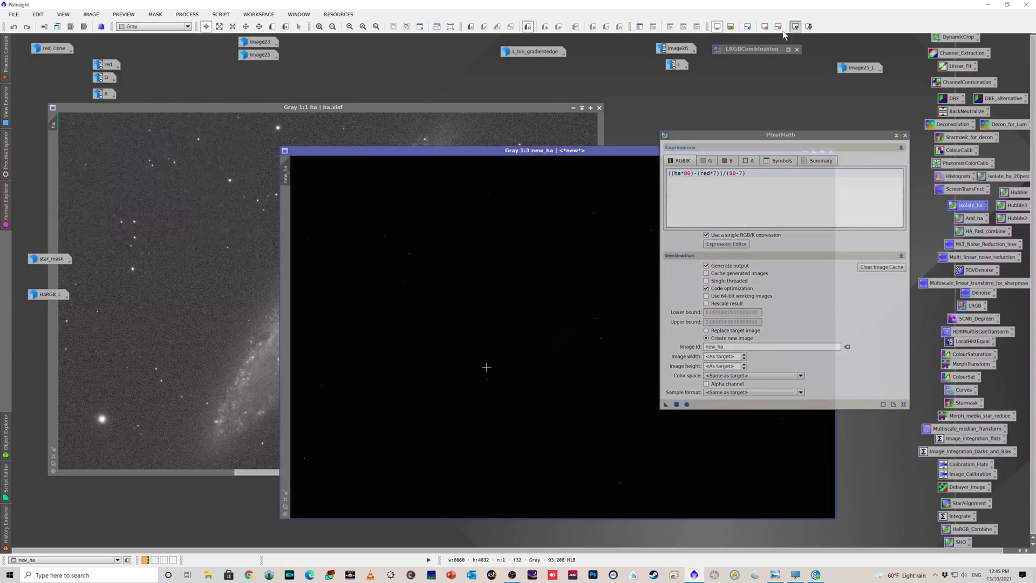
{"action": "scroll", "coordinate": [524, 342], "scroll_direction": "up", "scroll_amount": 2}
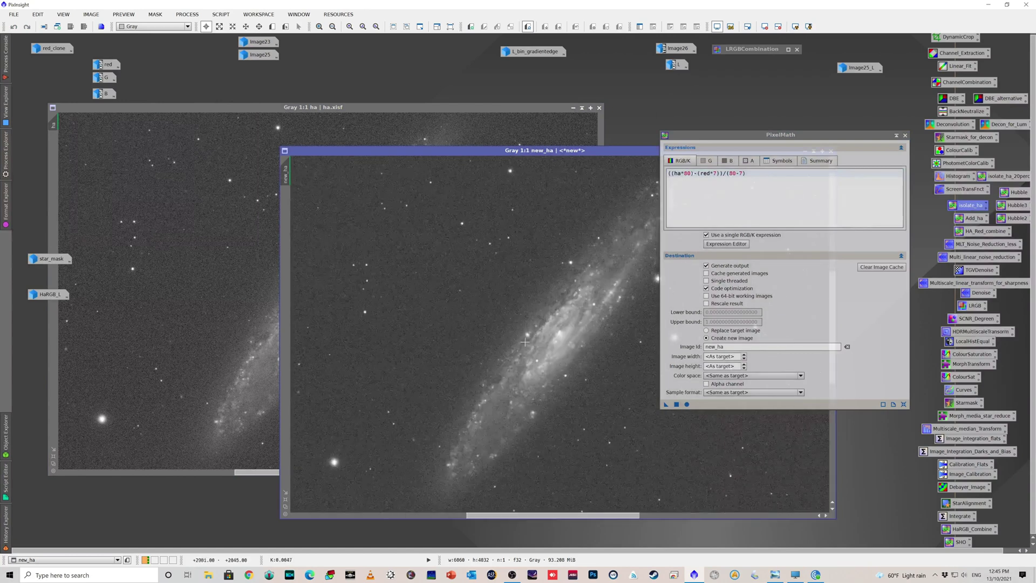
{"action": "left_click", "coordinate": [236, 339]}
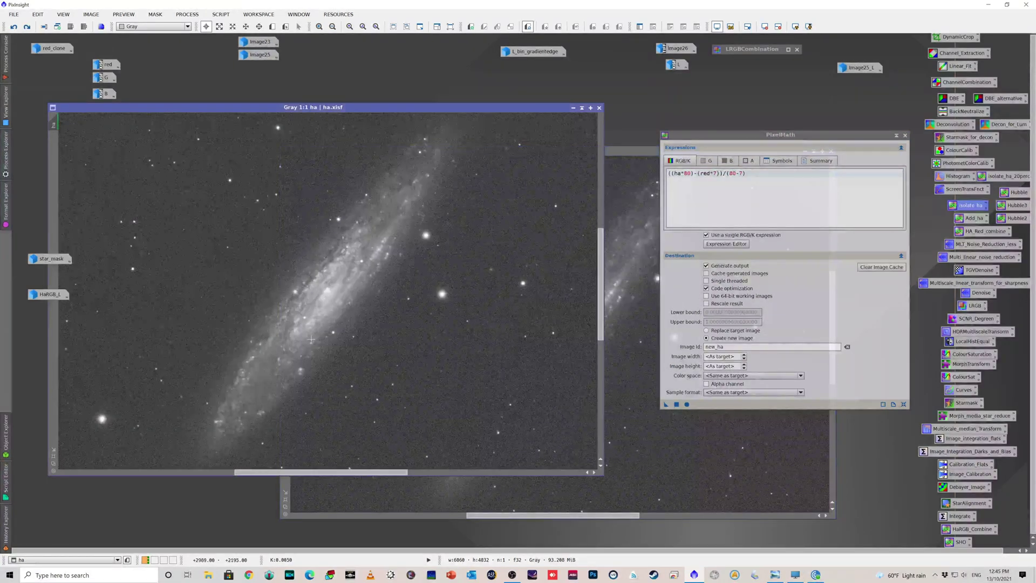
{"action": "left_click", "coordinate": [622, 326]}
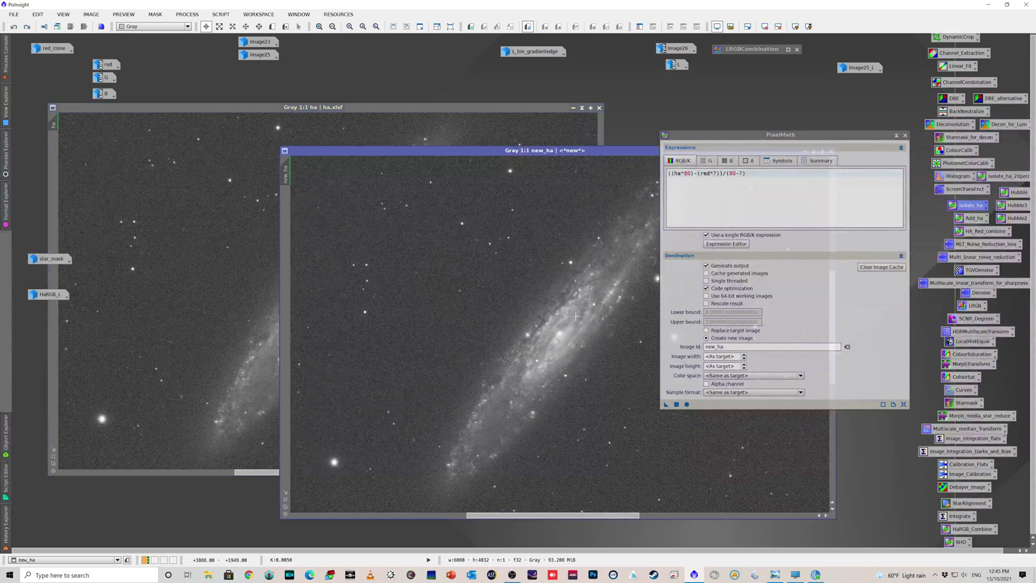
{"action": "left_click_drag", "start_coordinate": [604, 149], "coordinate": [388, 92]}
{"action": "left_click", "coordinate": [617, 95]}
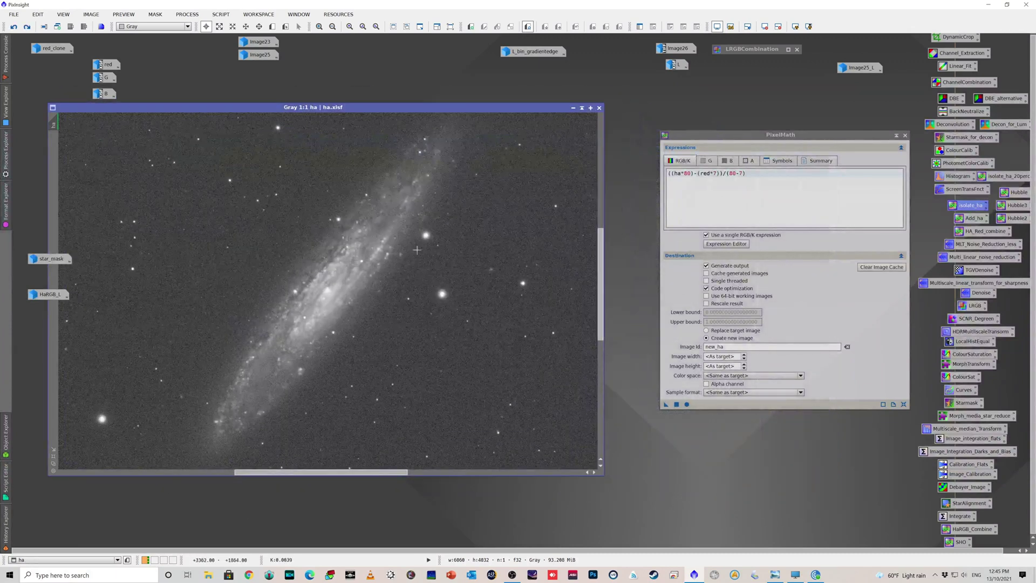
Step: Change both weights to 20 and apply ((ha*20)-(red*7))/(20-7) to ha
{"action": "double_click", "coordinate": [732, 173]}
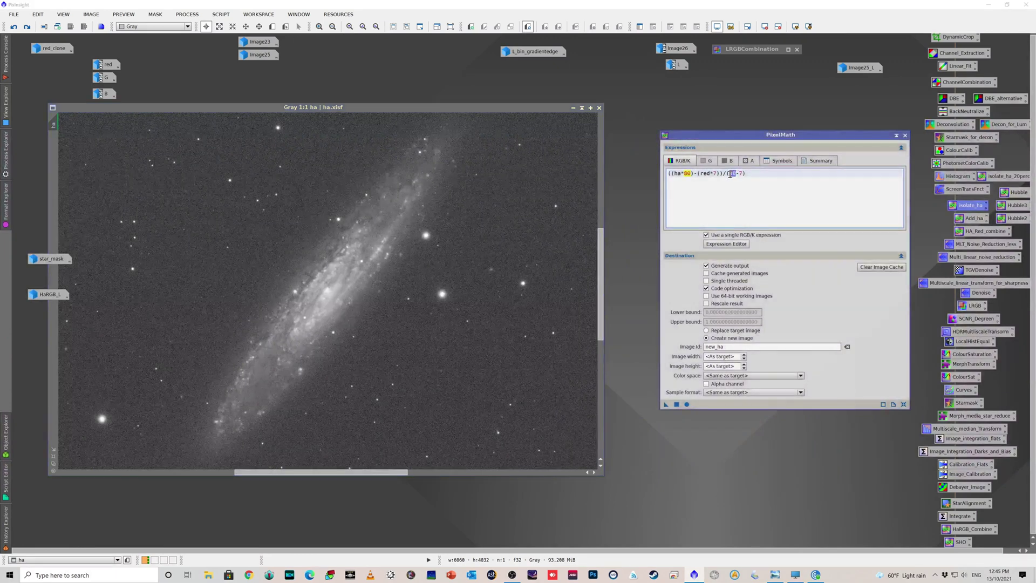
{"action": "type", "text": "20"}
{"action": "type", "text": "20"}
{"action": "left_click_drag", "start_coordinate": [746, 139], "coordinate": [777, 125]}
{"action": "left_click", "coordinate": [384, 280]}
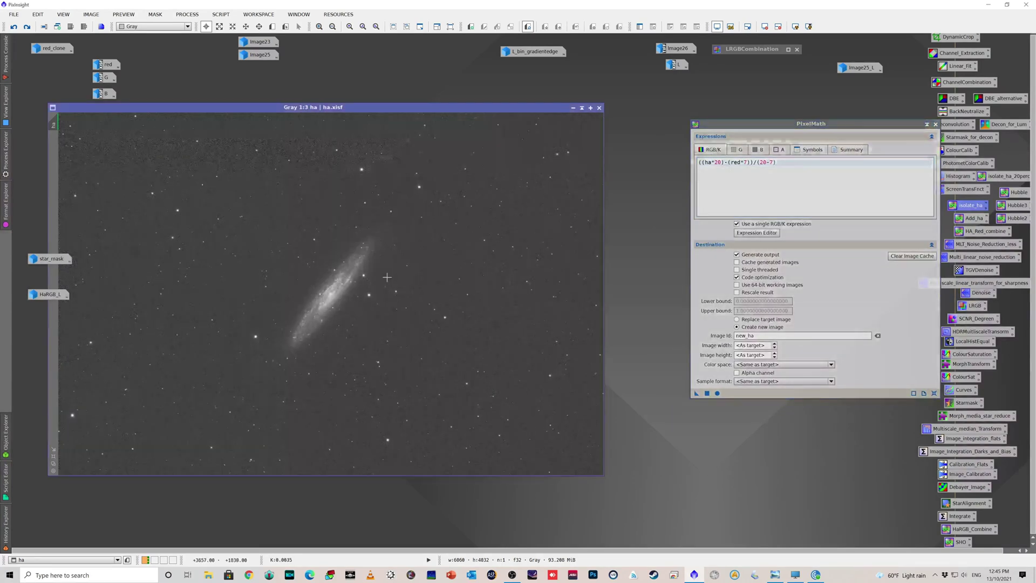
{"action": "scroll", "coordinate": [384, 280], "scroll_direction": "down", "scroll_amount": 1}
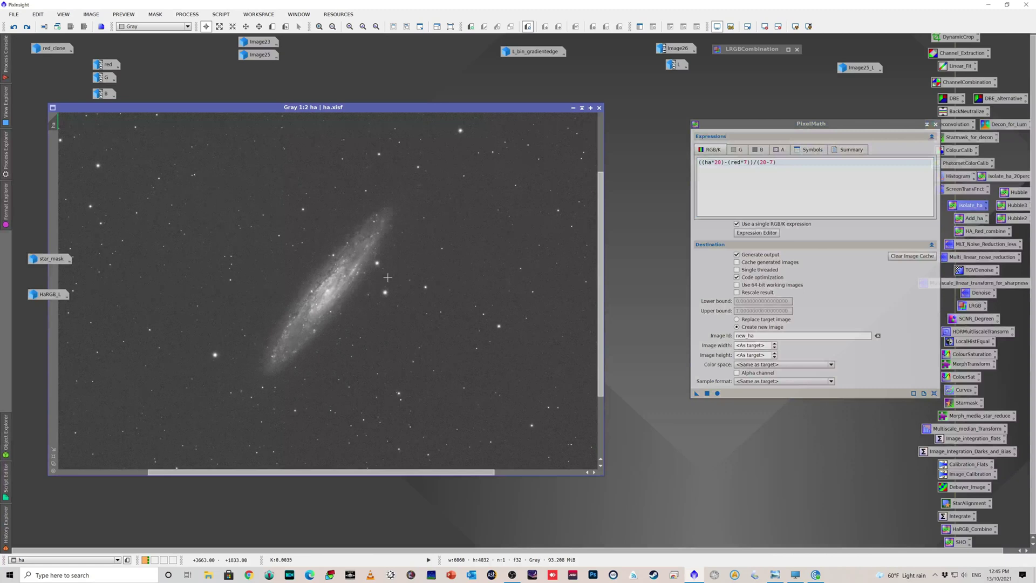
{"action": "left_click", "coordinate": [696, 394]}
{"action": "left_click_drag", "start_coordinate": [694, 393], "coordinate": [502, 361]}
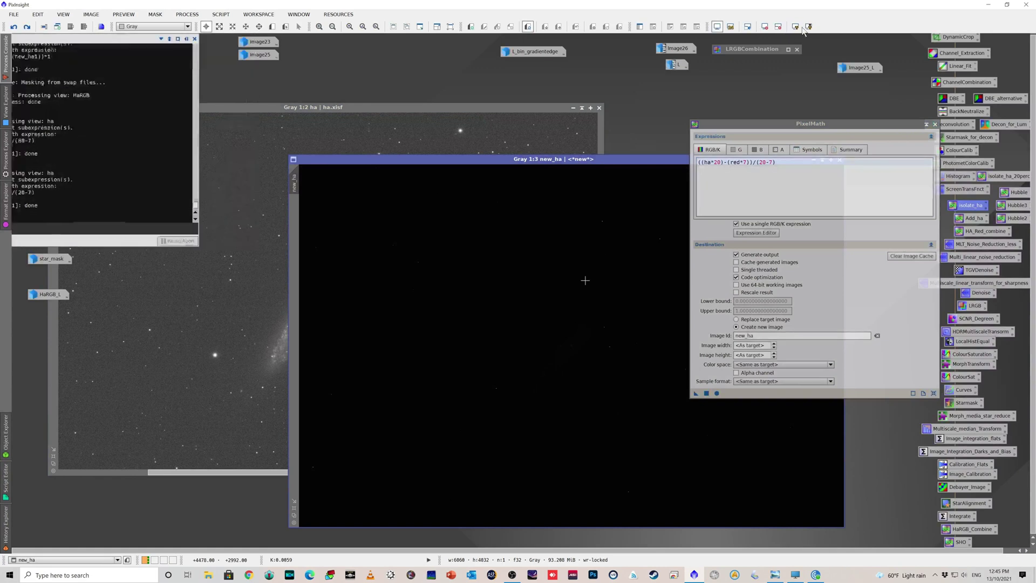
Step: Compare the new new_ha with ha, then minimize ha and move new_ha left
{"action": "scroll", "coordinate": [575, 355], "scroll_direction": "up", "scroll_amount": 2}
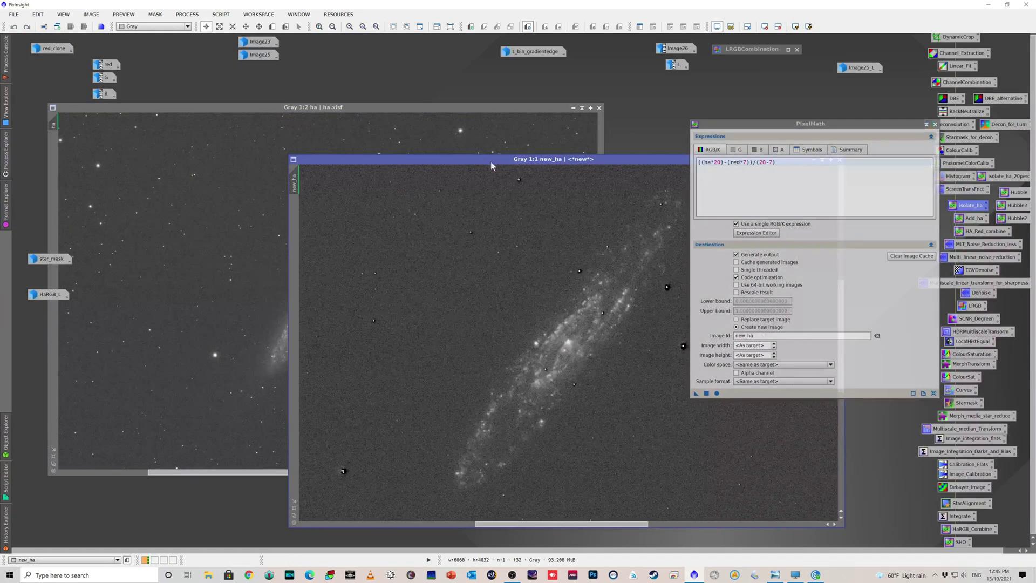
{"action": "left_click", "coordinate": [385, 152]}
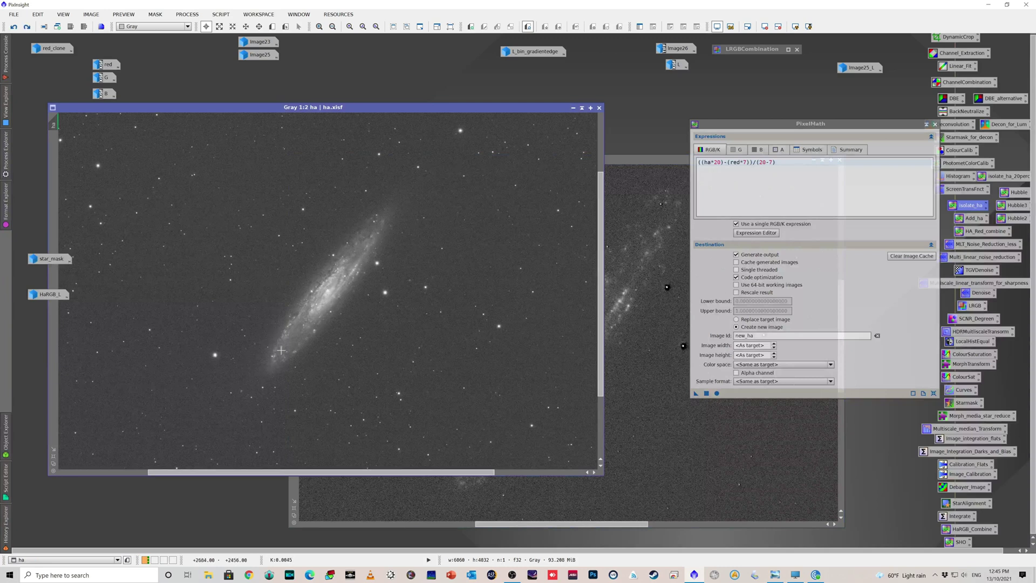
{"action": "left_click", "coordinate": [626, 251]}
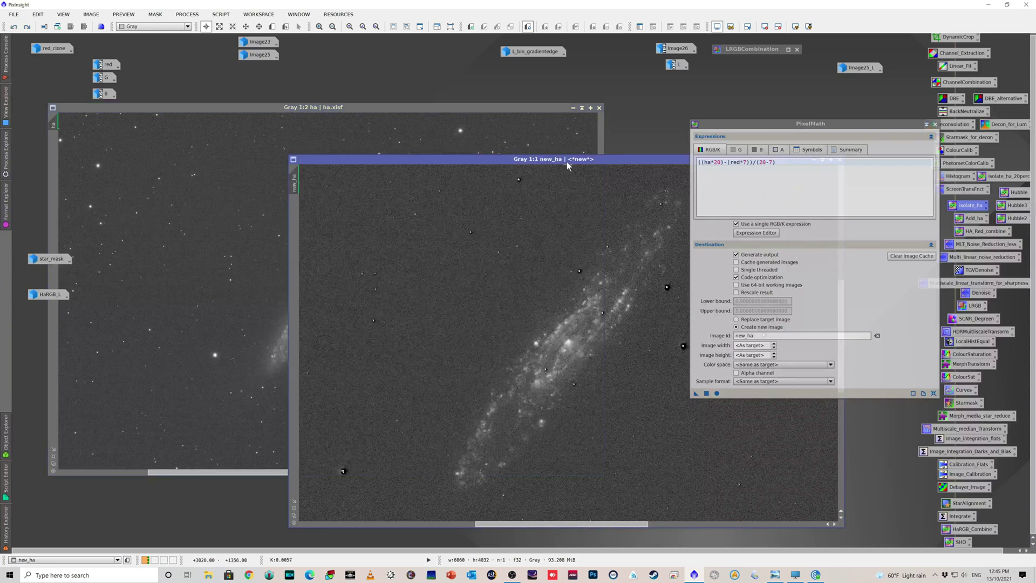
{"action": "left_click_drag", "start_coordinate": [566, 161], "coordinate": [468, 119]}
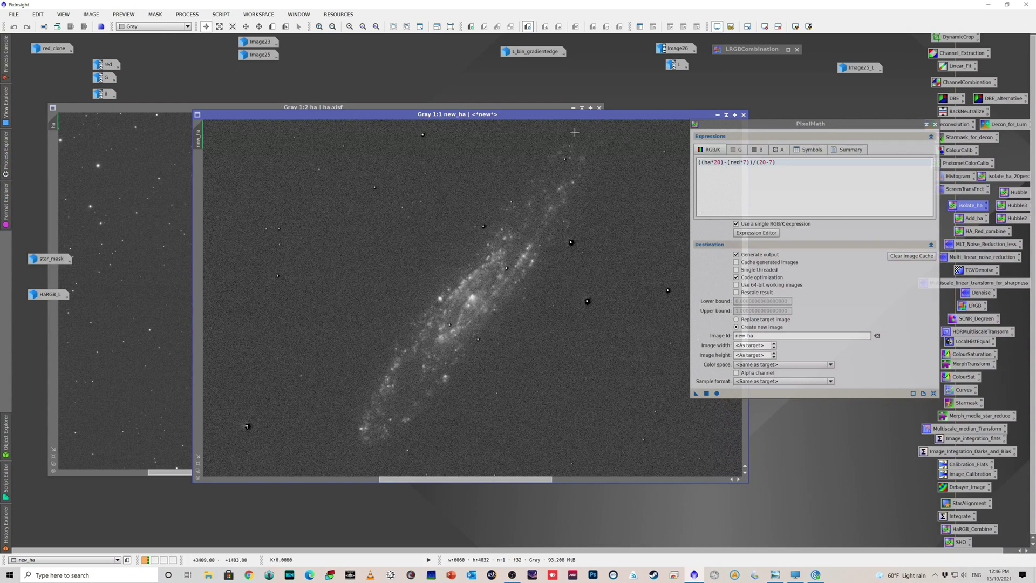
{"action": "mouse_move", "coordinate": [200, 141]}
{"action": "left_click", "coordinate": [175, 114]}
{"action": "left_click", "coordinate": [573, 107]}
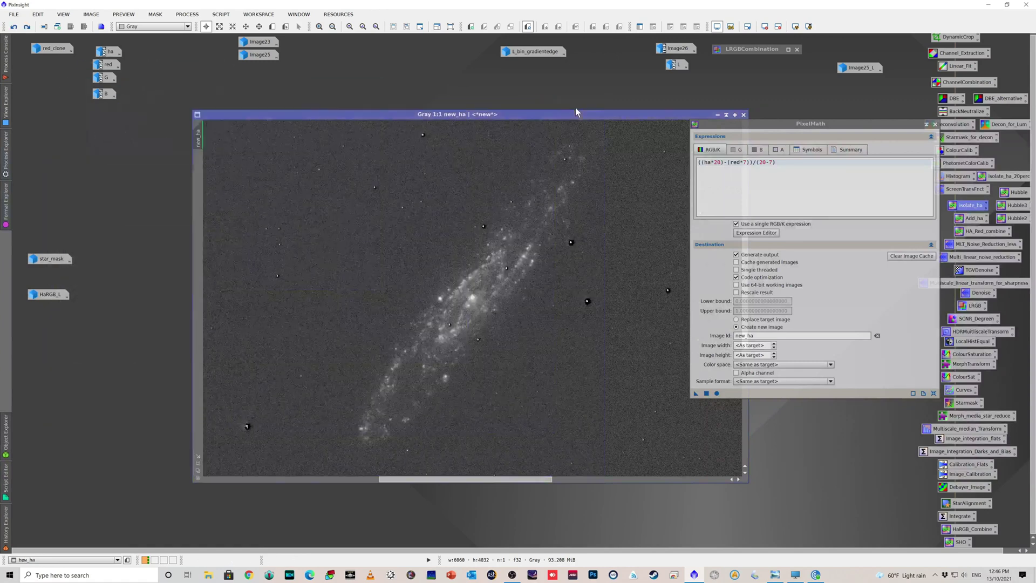
{"action": "left_click_drag", "start_coordinate": [588, 115], "coordinate": [443, 120]}
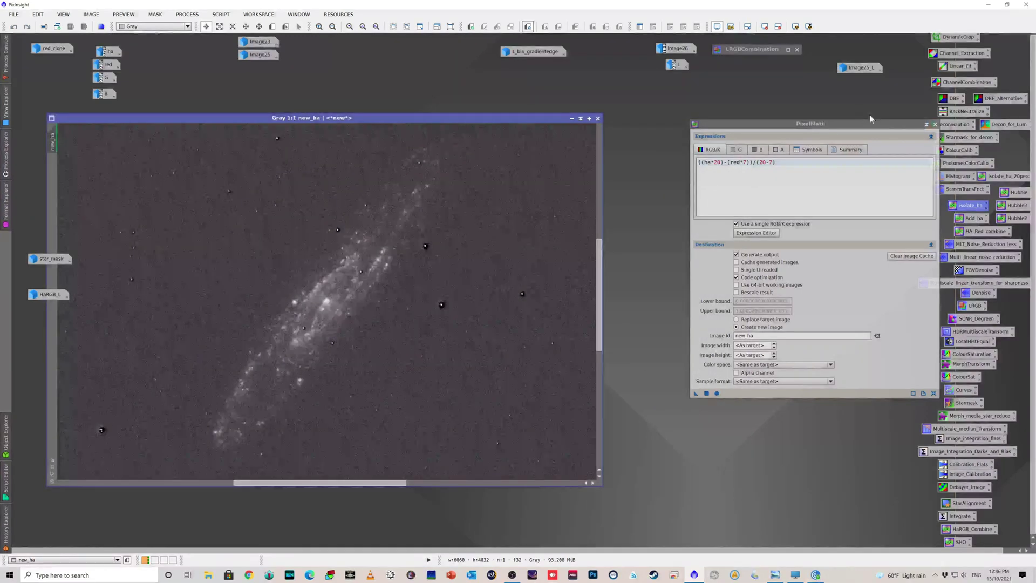
Step: Close PixelMath, open the saved Add_ha process and change its multiplier from 1 to 5
{"action": "left_click", "coordinate": [936, 124]}
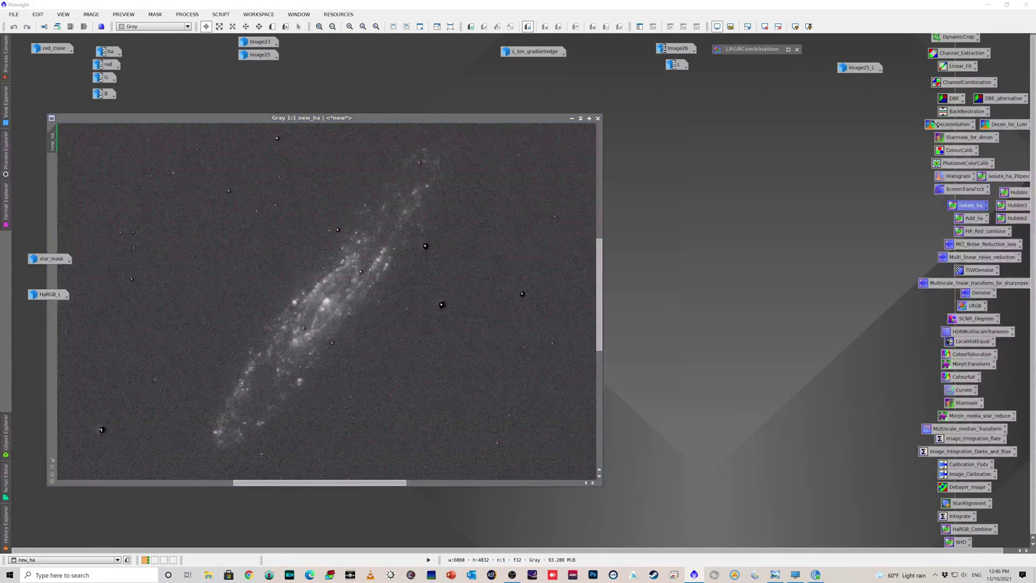
{"action": "double_click", "coordinate": [969, 219]}
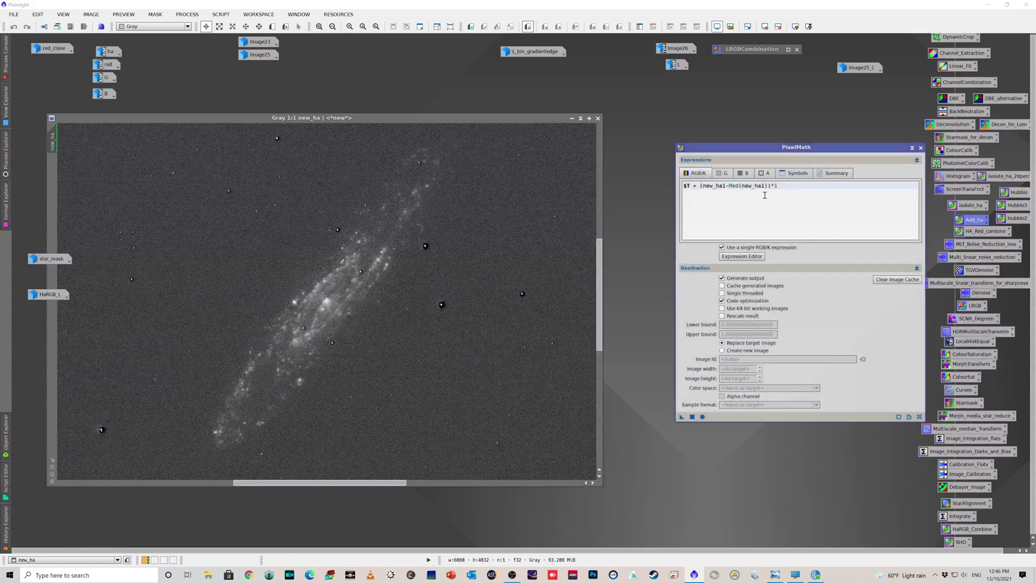
{"action": "left_click_drag", "start_coordinate": [801, 151], "coordinate": [828, 146]}
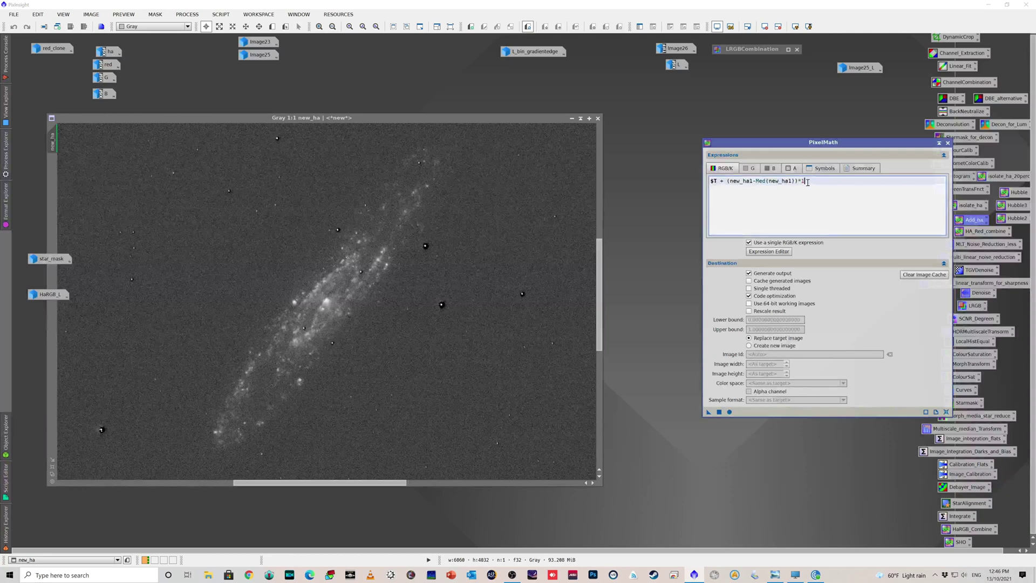
{"action": "left_click", "coordinate": [812, 198]}
{"action": "key", "text": "BackSpace"}
{"action": "type", "text": "5"}
Step: Open the red channel image alongside new_ha
{"action": "left_click", "coordinate": [372, 207]}
{"action": "scroll", "coordinate": [374, 205], "scroll_direction": "down", "scroll_amount": 1}
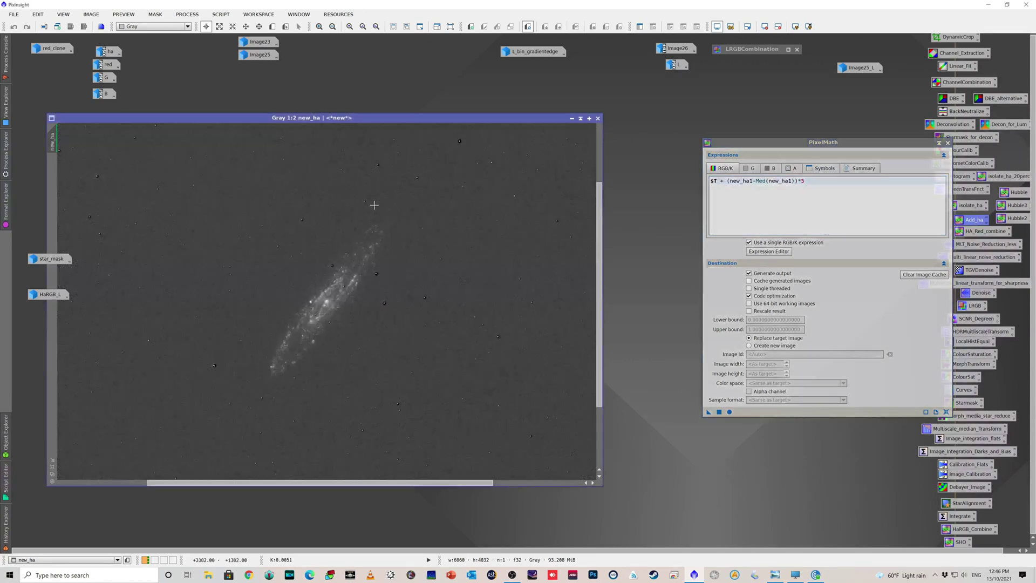
{"action": "double_click", "coordinate": [114, 66]}
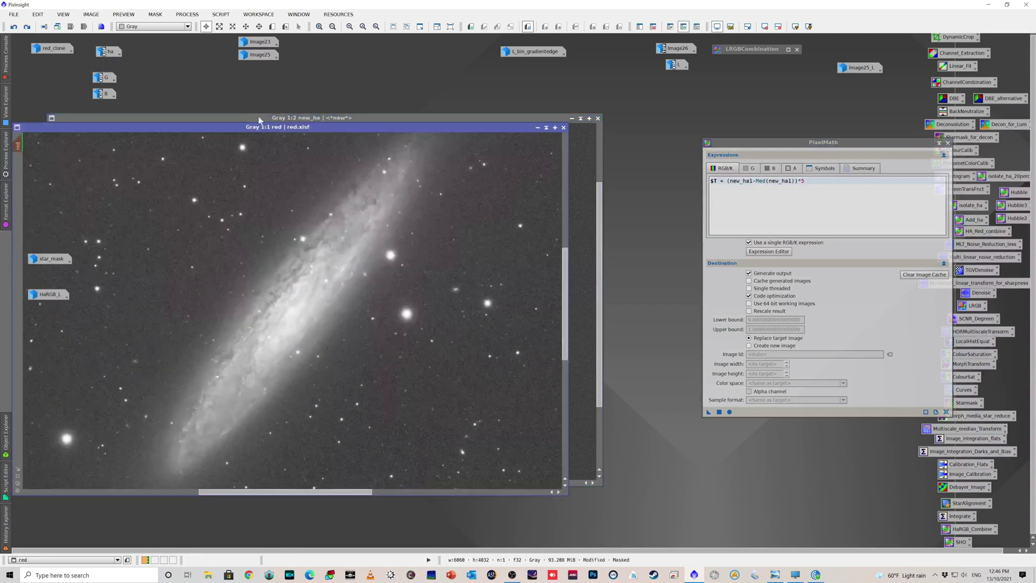
{"action": "scroll", "coordinate": [371, 192], "scroll_direction": "down", "scroll_amount": 1}
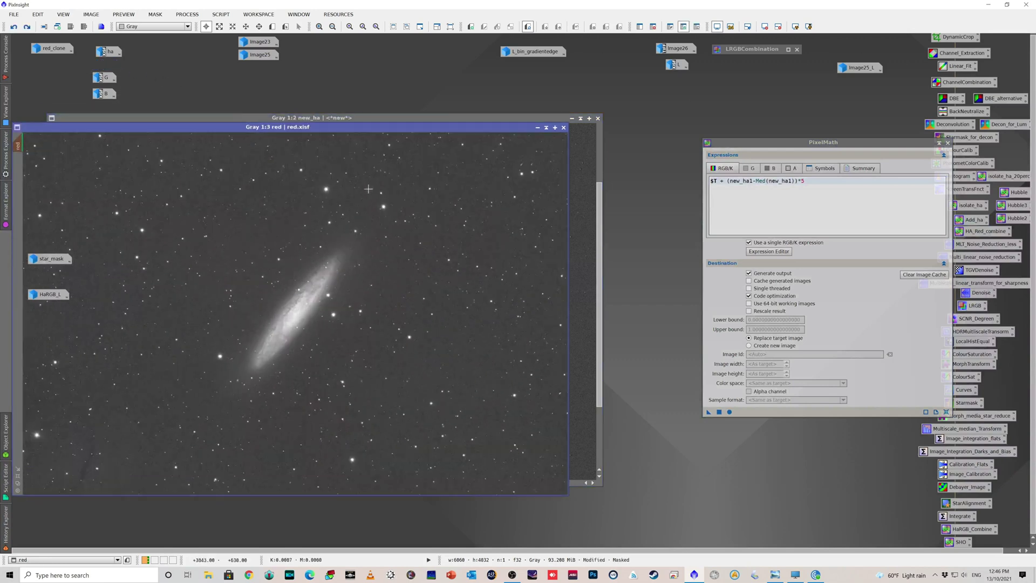
{"action": "left_click_drag", "start_coordinate": [372, 125], "coordinate": [422, 98]}
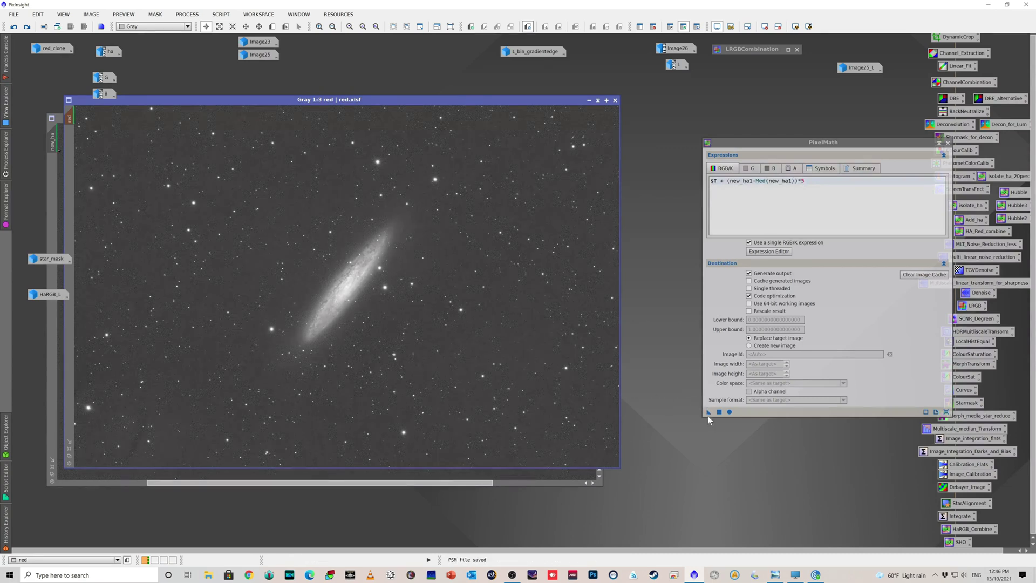
Step: Apply the Add_ha expression to red and remove red's mask
{"action": "left_click_drag", "start_coordinate": [708, 413], "coordinate": [557, 406]}
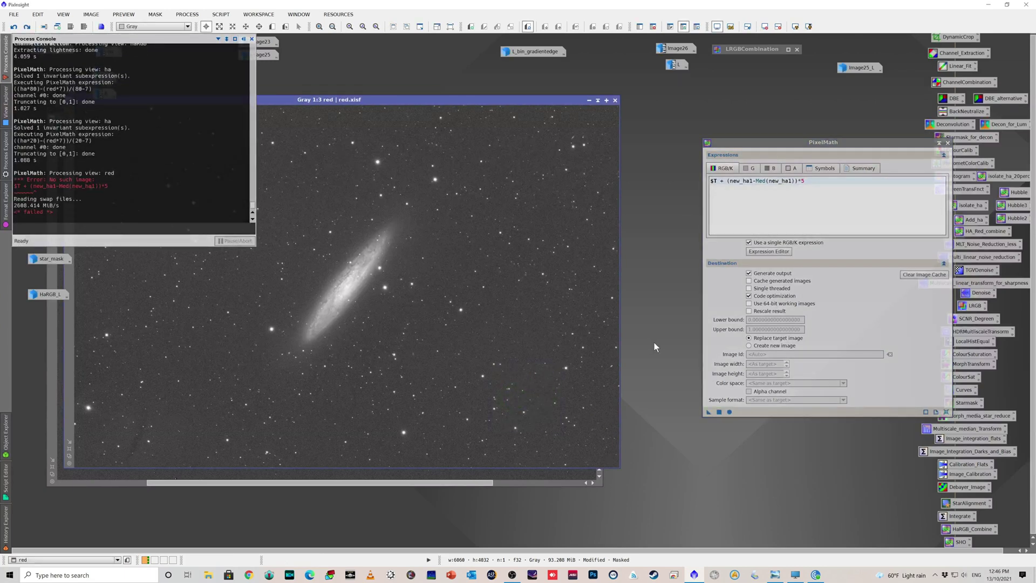
{"action": "left_click", "coordinate": [155, 14]}
{"action": "left_click", "coordinate": [173, 39]}
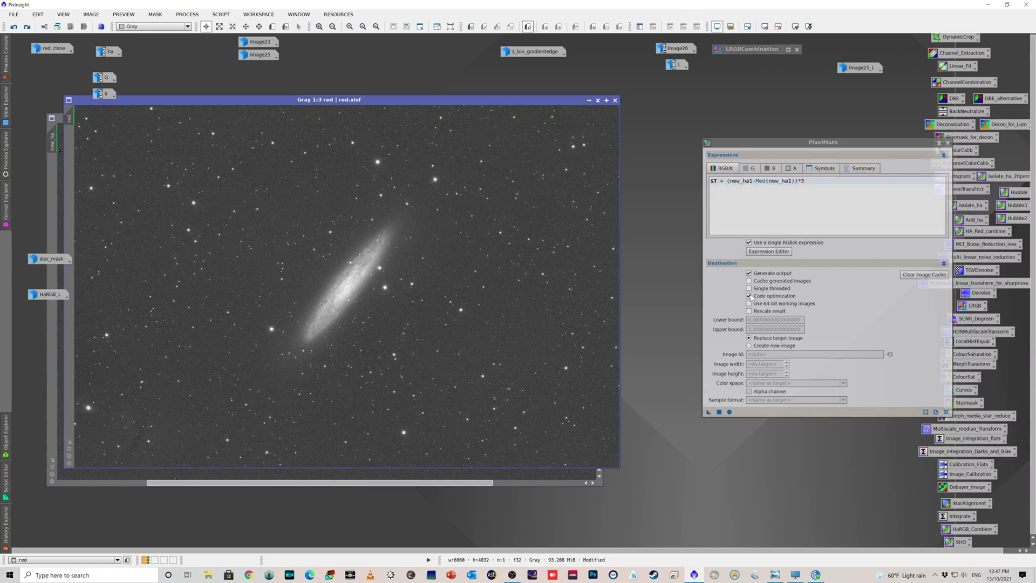
Step: Correct the expression to (new_ha-Med(new_ha))*5, enable code optimization, and reapply it to red
{"action": "left_click", "coordinate": [792, 181]}
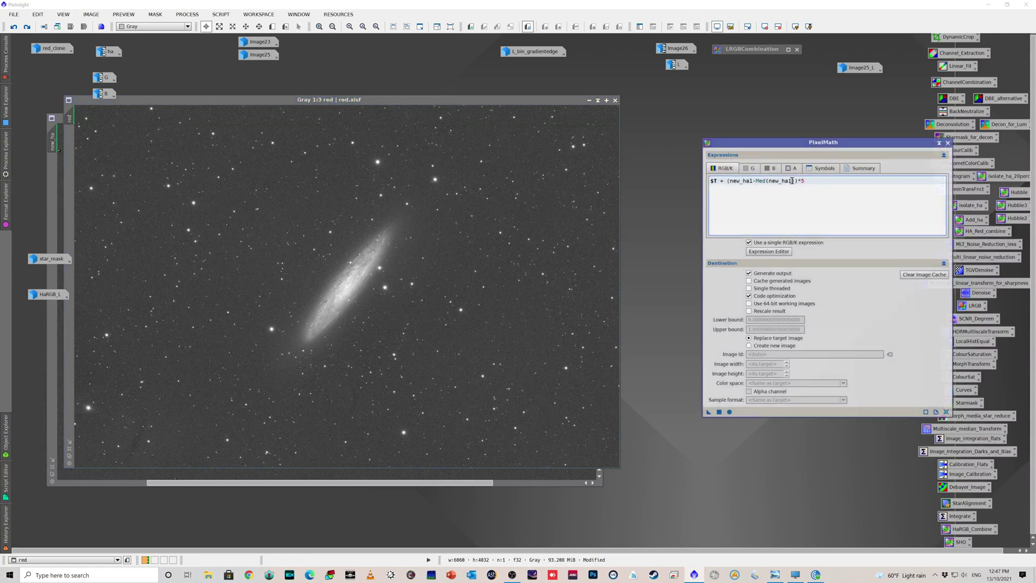
{"action": "type", "text": ")"}
{"action": "left_click", "coordinate": [754, 182]}
{"action": "key", "text": "BackSpace"}
{"action": "left_click", "coordinate": [749, 295]}
{"action": "mouse_move", "coordinate": [56, 141]}
{"action": "left_click_drag", "start_coordinate": [709, 413], "coordinate": [528, 363]}
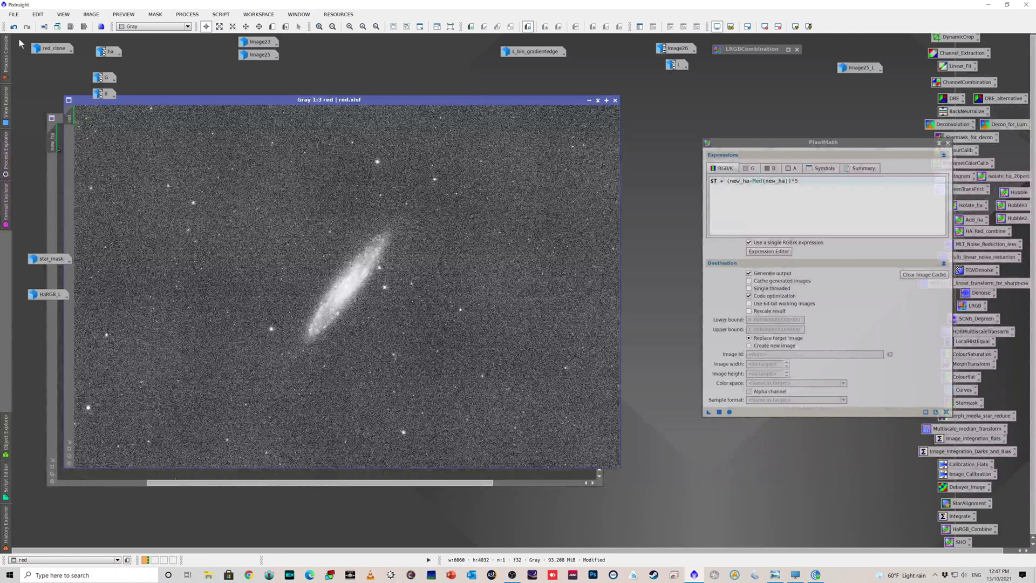
Step: Undo the grainy addition, set the multiplier to 1, apply to red, then undo again
{"action": "left_click", "coordinate": [9, 27]}
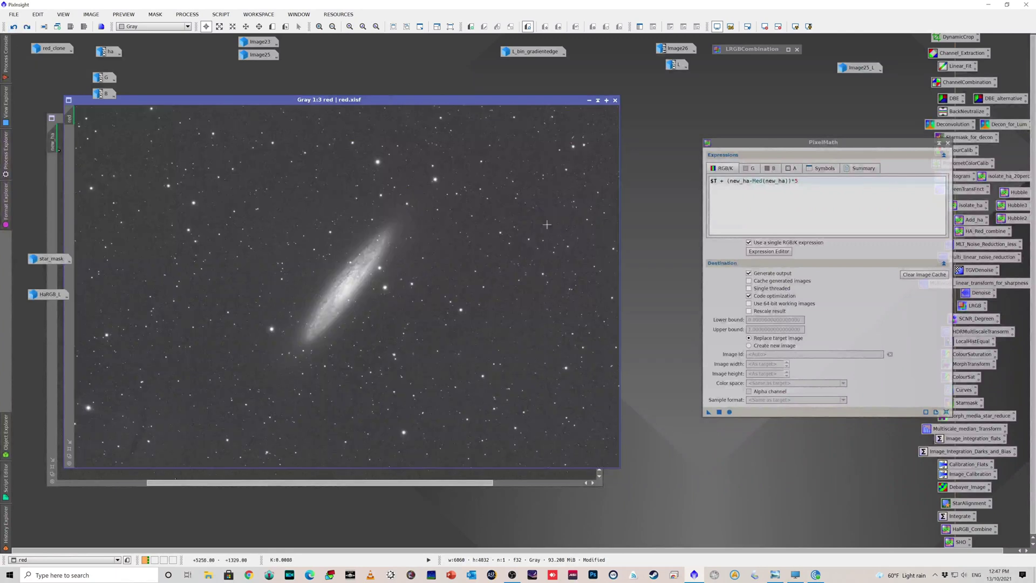
{"action": "left_click", "coordinate": [807, 186]}
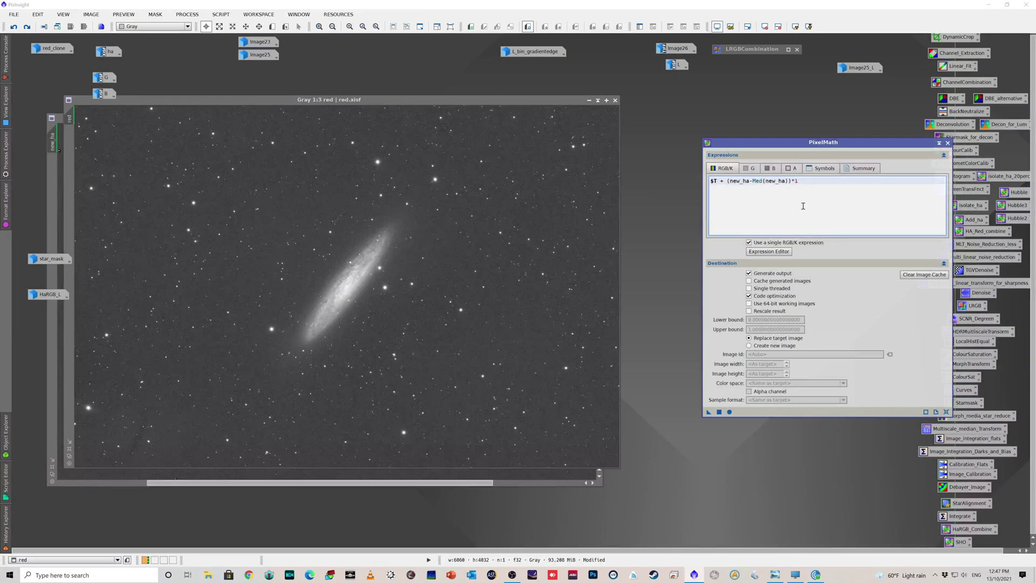
{"action": "left_click_drag", "start_coordinate": [708, 412], "coordinate": [519, 345]}
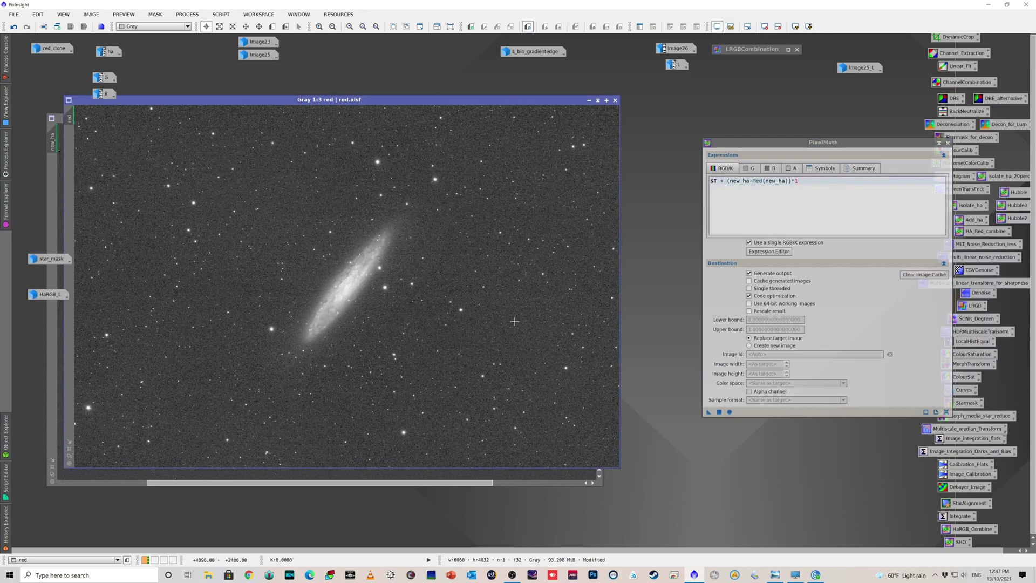
{"action": "left_click", "coordinate": [15, 27]}
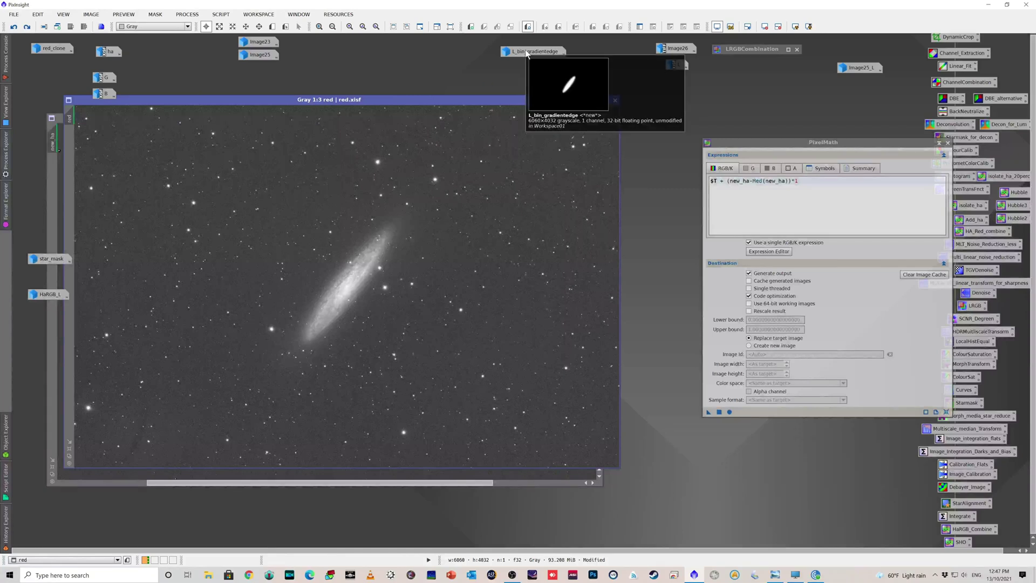
Step: Set L_bin_gradientedge as the mask on red, then minimize it
{"action": "left_click", "coordinate": [229, 16]}
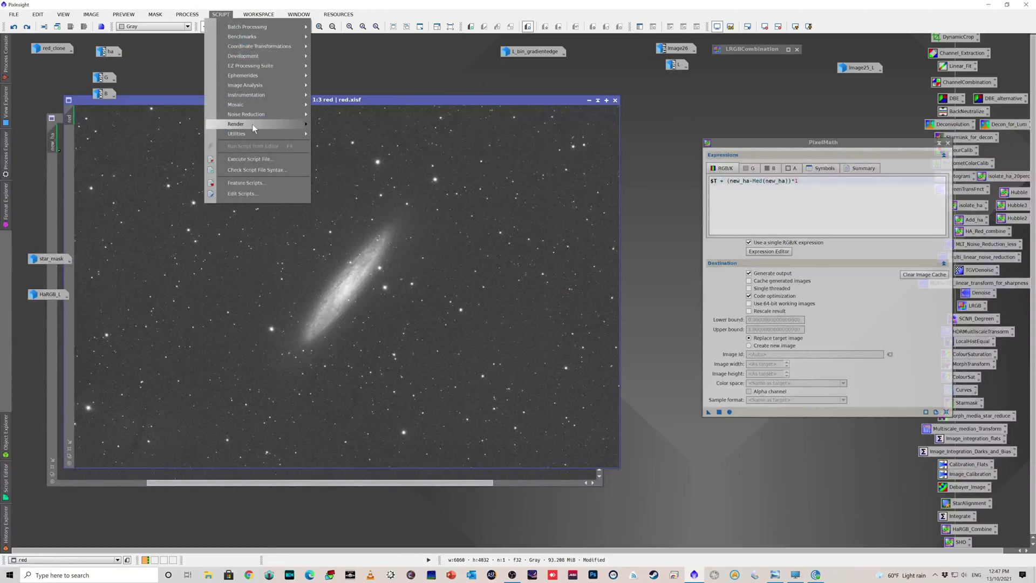
{"action": "mouse_move", "coordinate": [260, 132]}
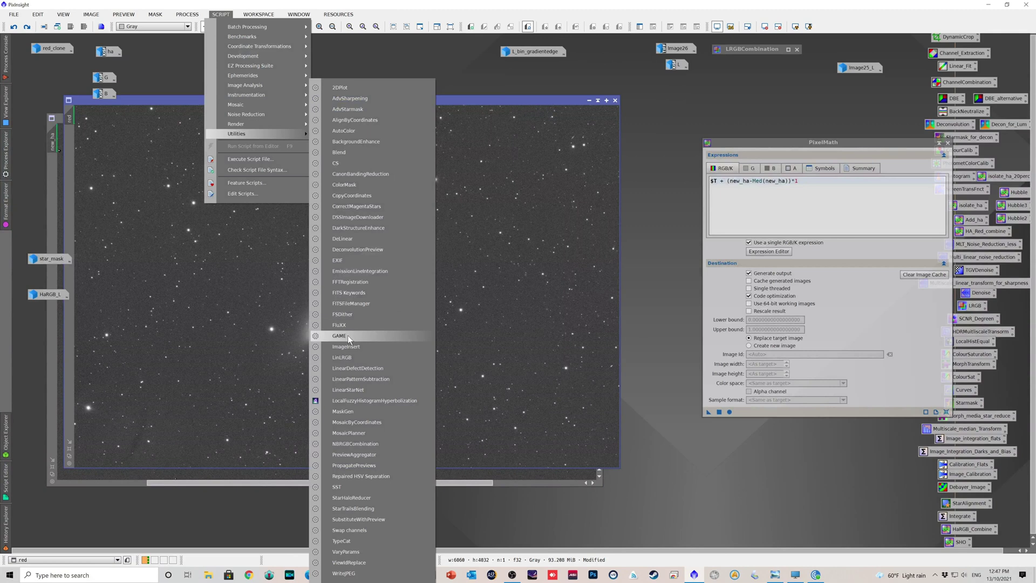
{"action": "left_click", "coordinate": [534, 71]}
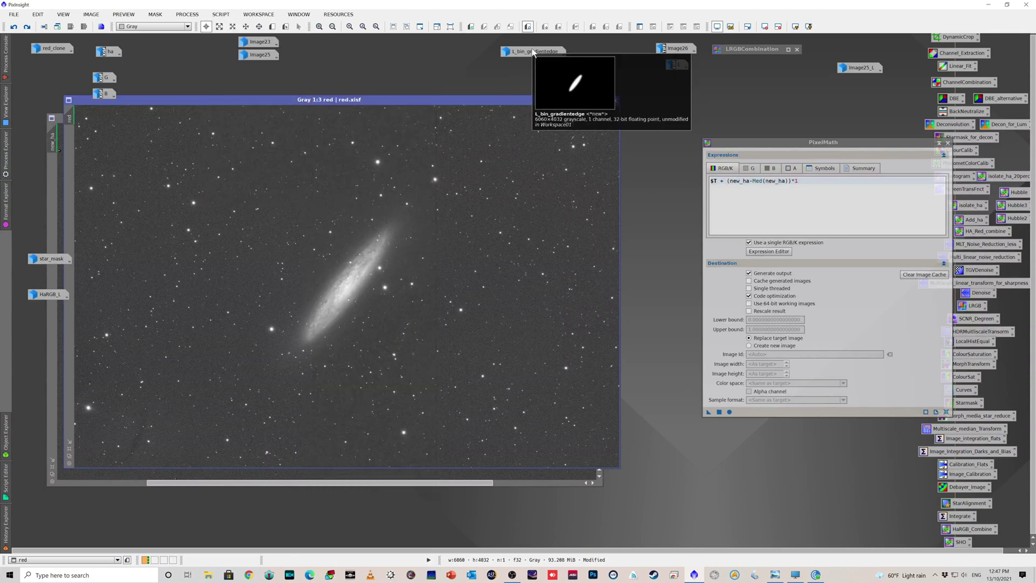
{"action": "double_click", "coordinate": [535, 52]}
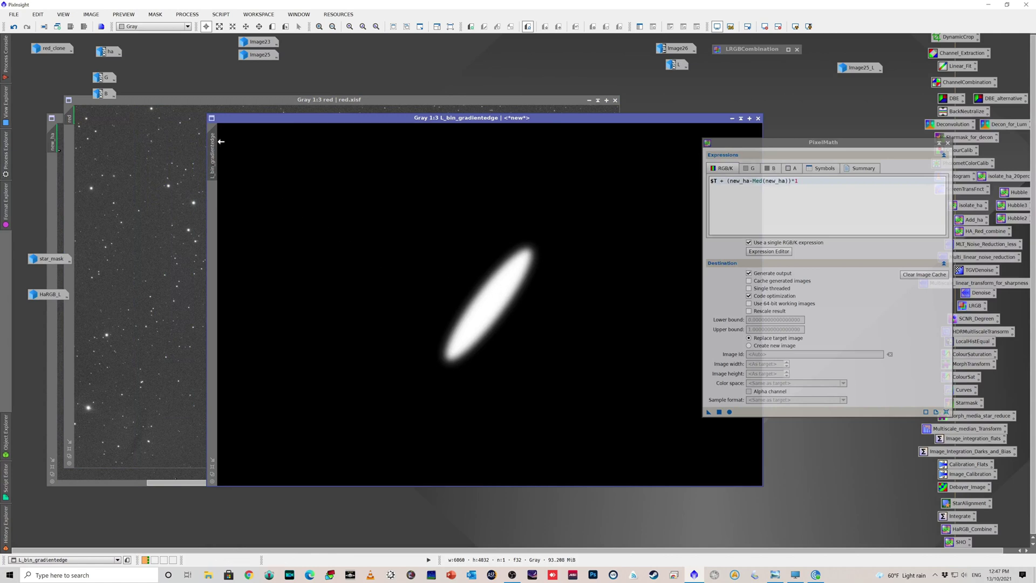
{"action": "left_click_drag", "start_coordinate": [212, 149], "coordinate": [75, 170]}
{"action": "left_click", "coordinate": [733, 120]}
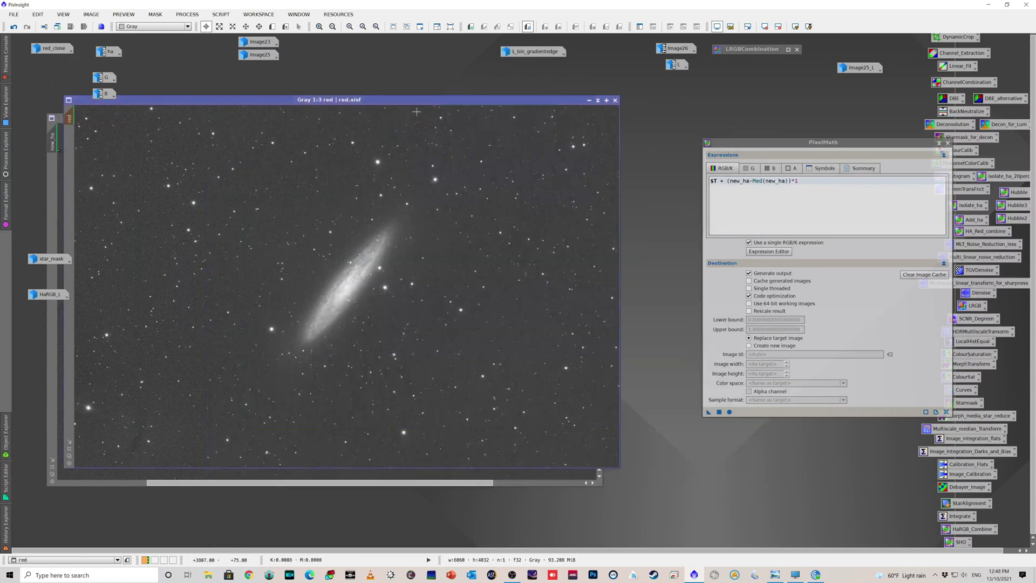
Step: Show and hide the mask overlay on red, then bring new_ha to the front
{"action": "left_click", "coordinate": [155, 14]}
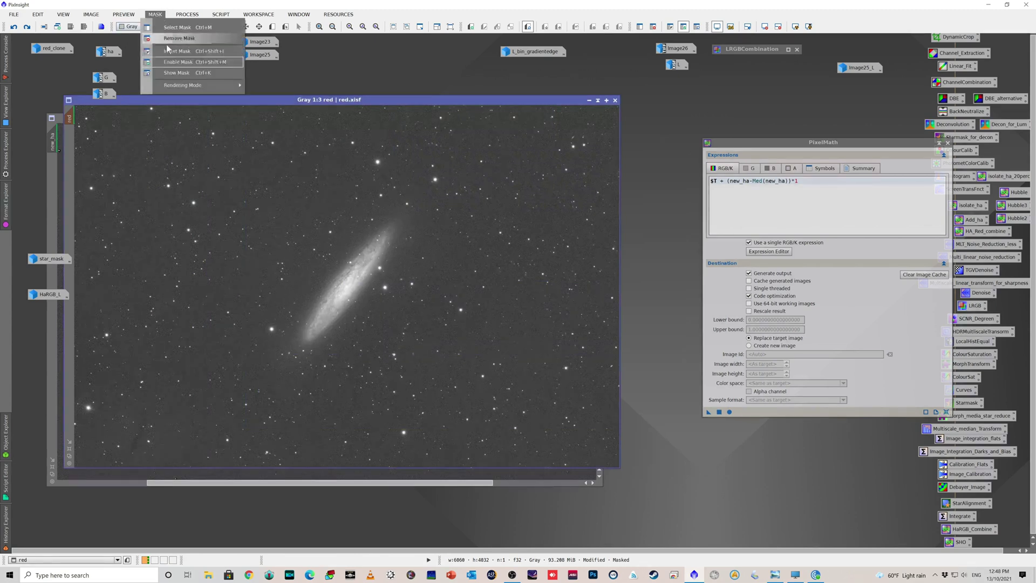
{"action": "left_click", "coordinate": [178, 73]}
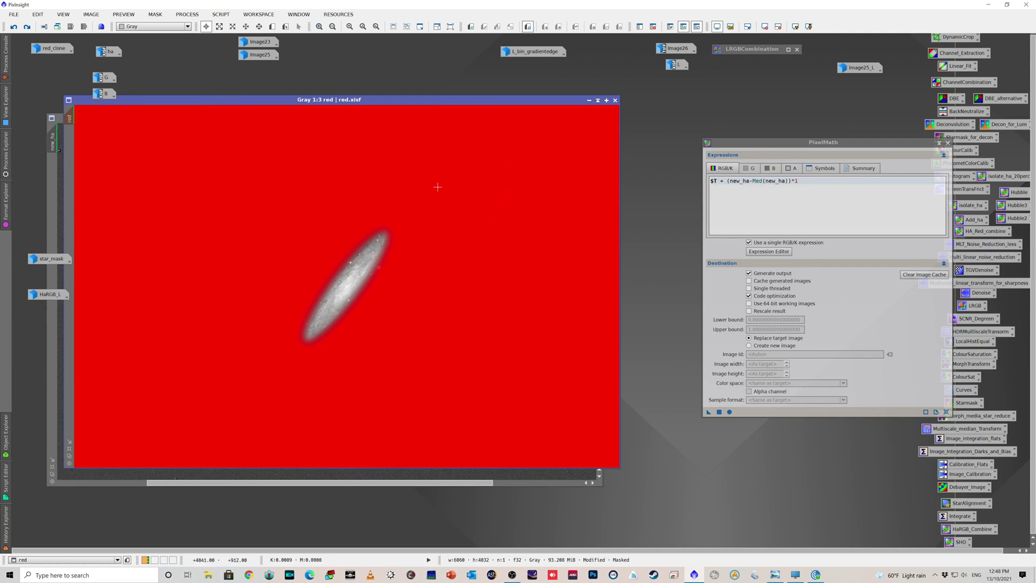
{"action": "left_click", "coordinate": [155, 14]}
{"action": "left_click", "coordinate": [186, 71]}
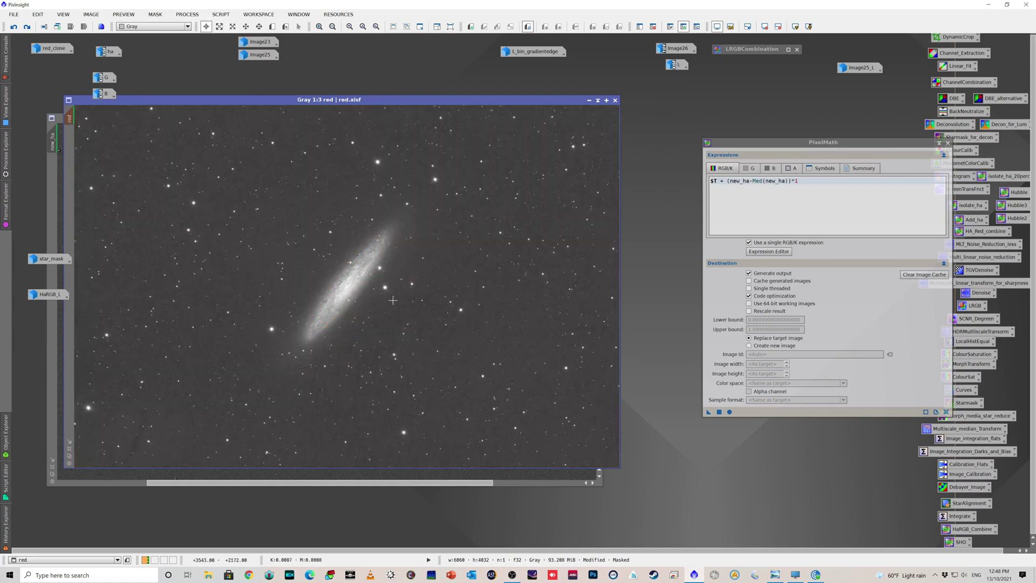
{"action": "scroll", "coordinate": [395, 297], "scroll_direction": "up", "scroll_amount": 2}
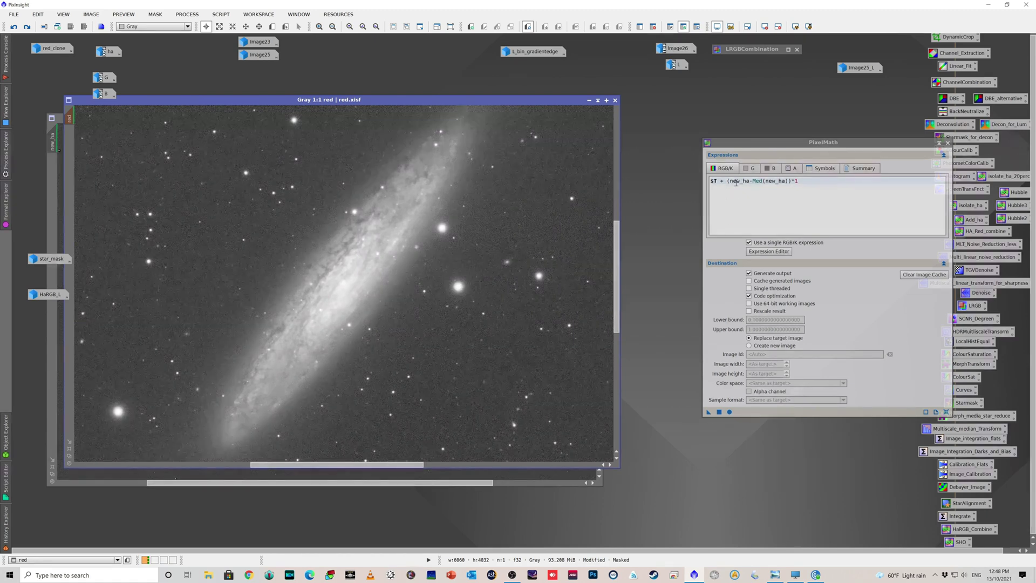
{"action": "left_click_drag", "start_coordinate": [483, 98], "coordinate": [604, 94]}
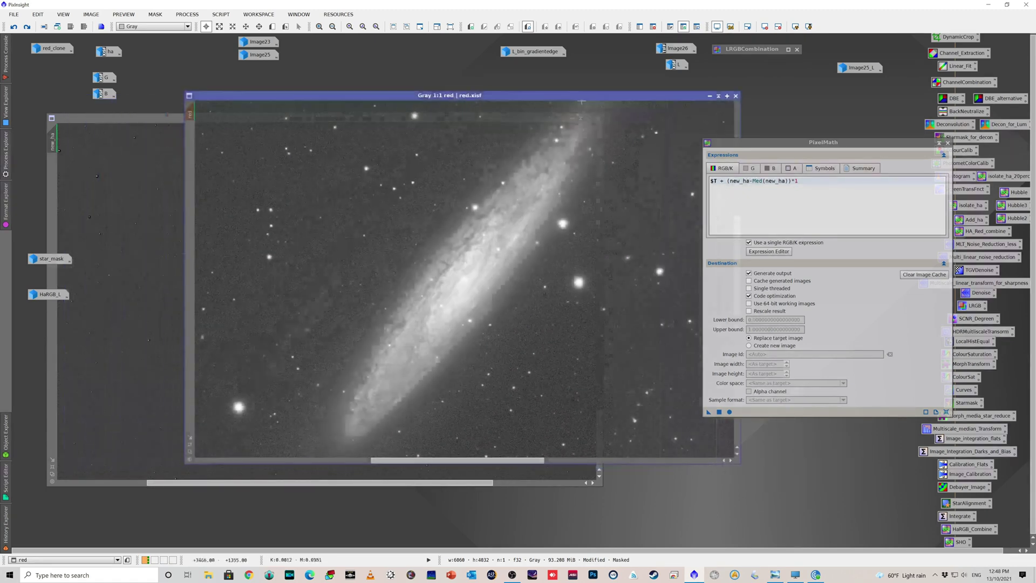
{"action": "left_click", "coordinate": [148, 252]}
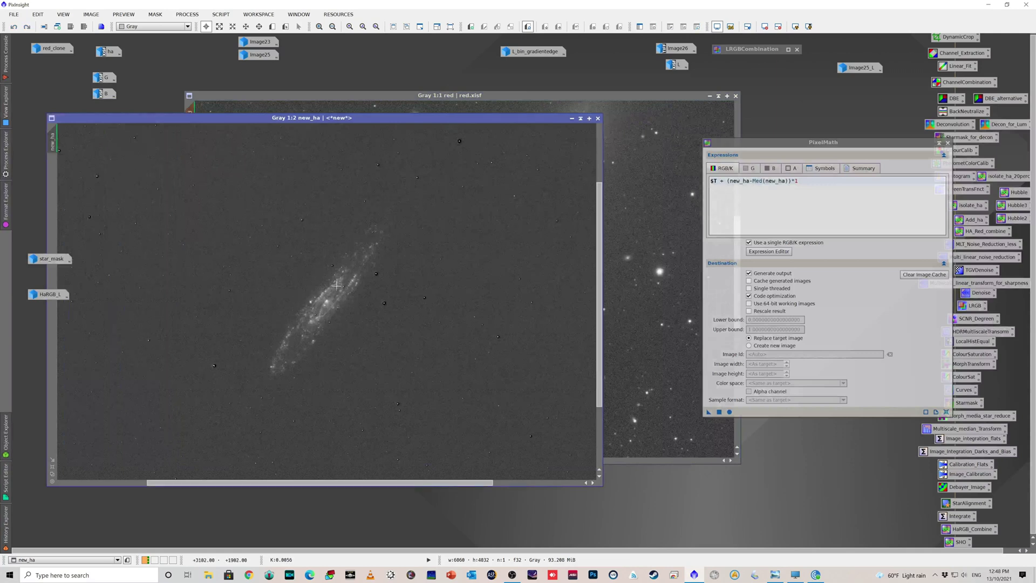
Step: Apply the Ha expression to the masked red image and compare before and after with Undo/Redo
{"action": "left_click", "coordinate": [626, 156]}
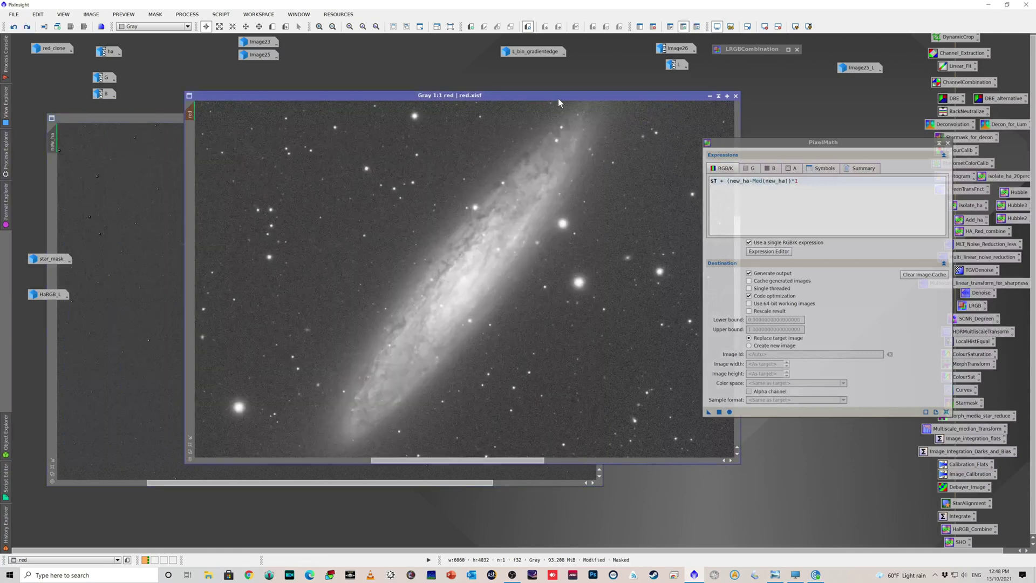
{"action": "left_click_drag", "start_coordinate": [558, 98], "coordinate": [457, 112]}
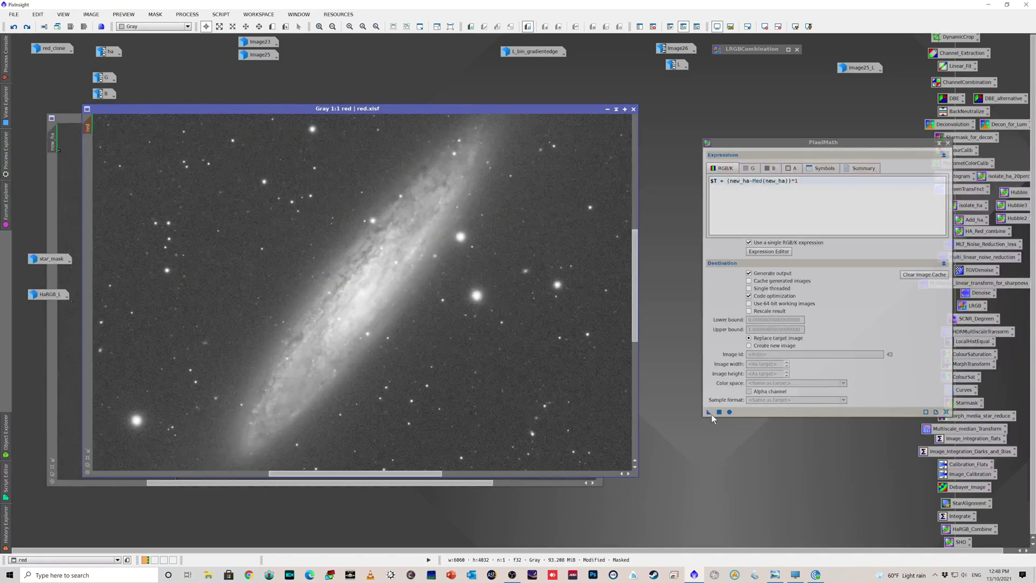
{"action": "left_click_drag", "start_coordinate": [709, 412], "coordinate": [448, 295]}
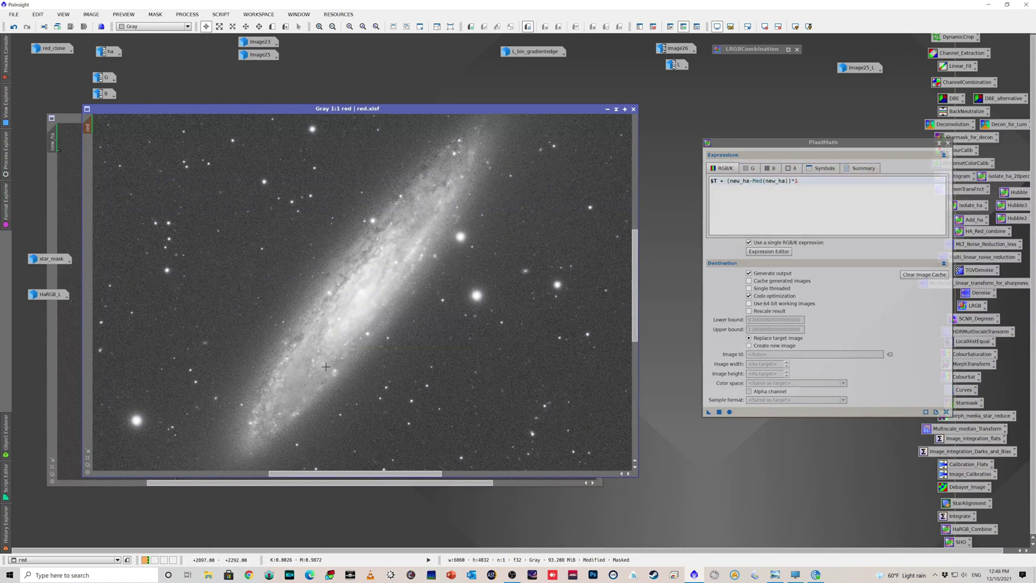
{"action": "left_click", "coordinate": [14, 28]}
{"action": "left_click", "coordinate": [27, 27]}
{"action": "left_click", "coordinate": [14, 28]}
{"action": "left_click", "coordinate": [28, 27]}
{"action": "left_click", "coordinate": [14, 28]}
{"action": "left_click", "coordinate": [28, 27]}
Step: Minimize new_ha and red to icons
{"action": "left_click", "coordinate": [68, 117]}
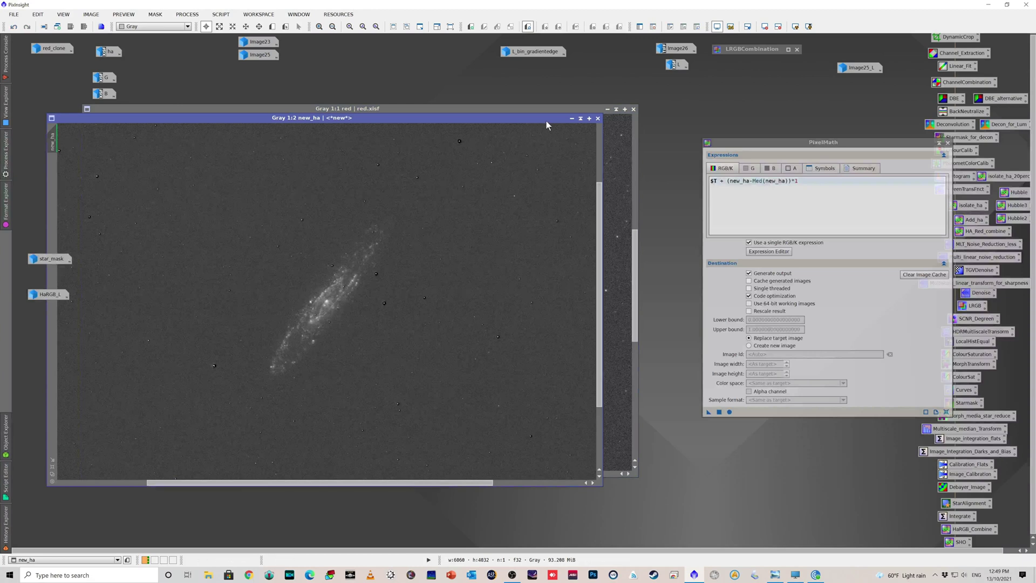
{"action": "left_click", "coordinate": [571, 119]}
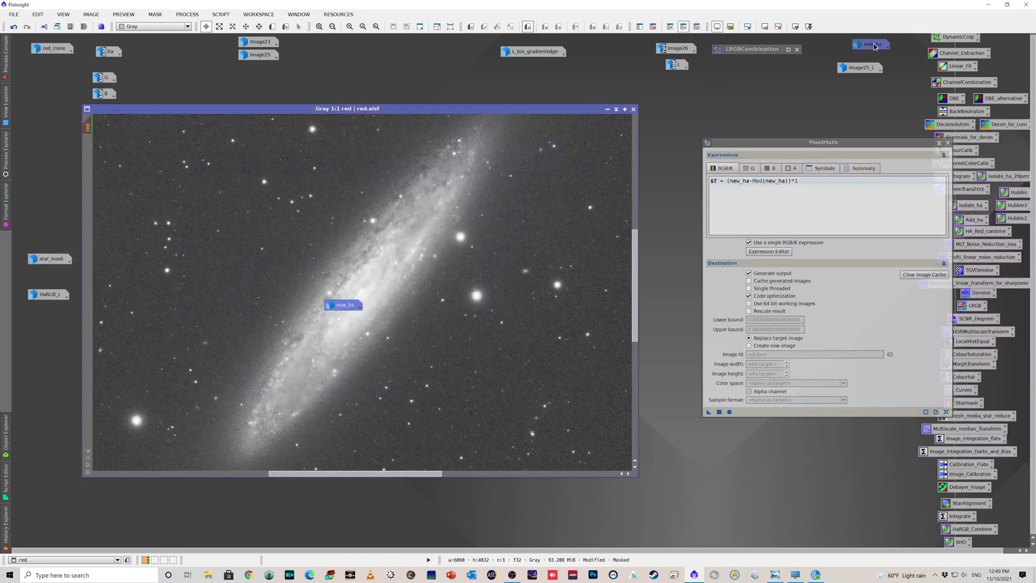
{"action": "left_click", "coordinate": [608, 109]}
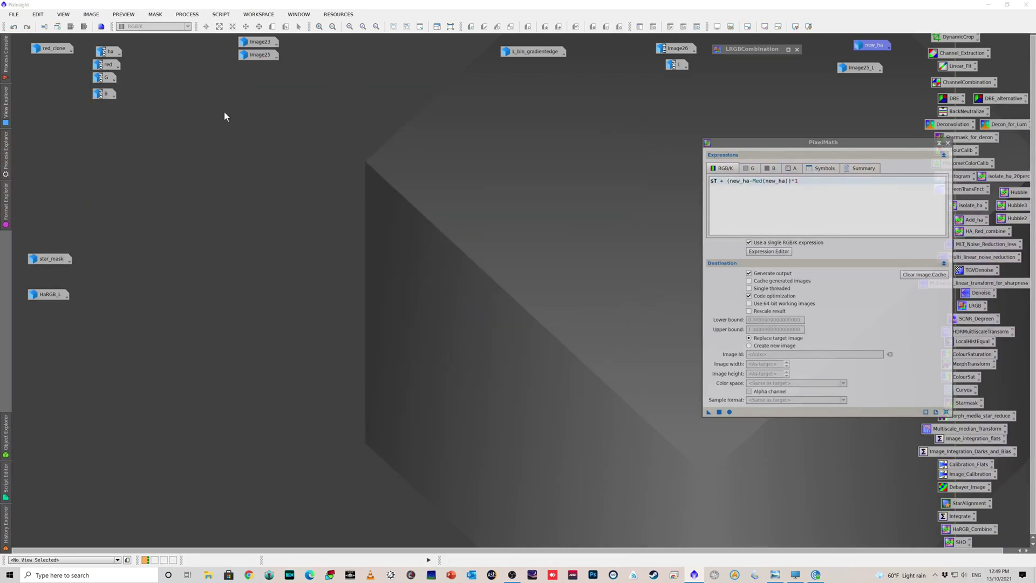
Step: Close PixelMath and open the plain RGB Image23 zoomed to 2:1
{"action": "left_click", "coordinate": [942, 142]}
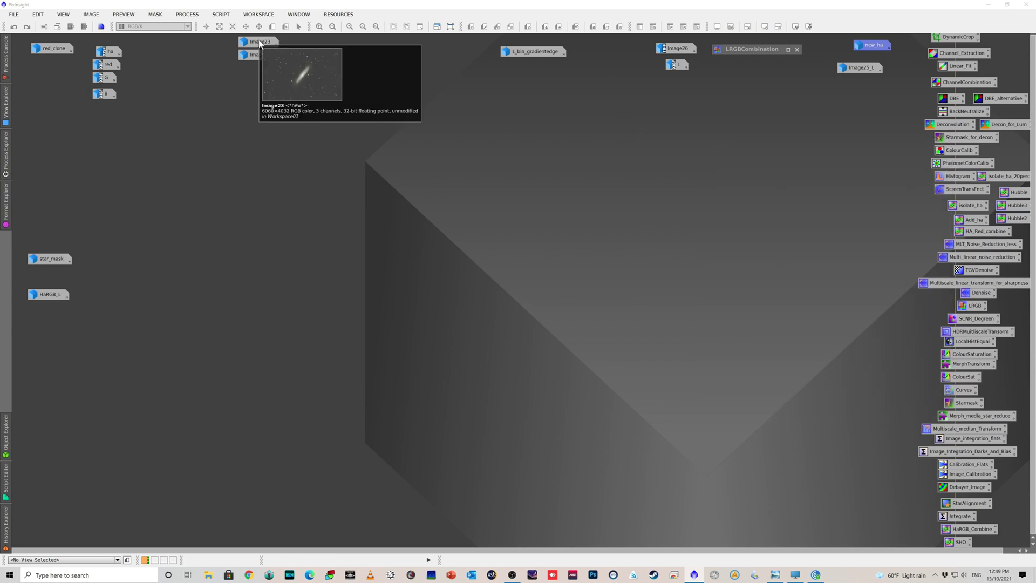
{"action": "double_click", "coordinate": [260, 42]}
{"action": "mouse_move", "coordinate": [601, 96]}
{"action": "left_mouse_down"}
{"action": "mouse_move", "coordinate": [562, 111]}
{"action": "mouse_move", "coordinate": [597, 105]}
{"action": "left_mouse_up"}
{"action": "scroll", "coordinate": [737, 263], "scroll_direction": "down", "scroll_amount": 1}
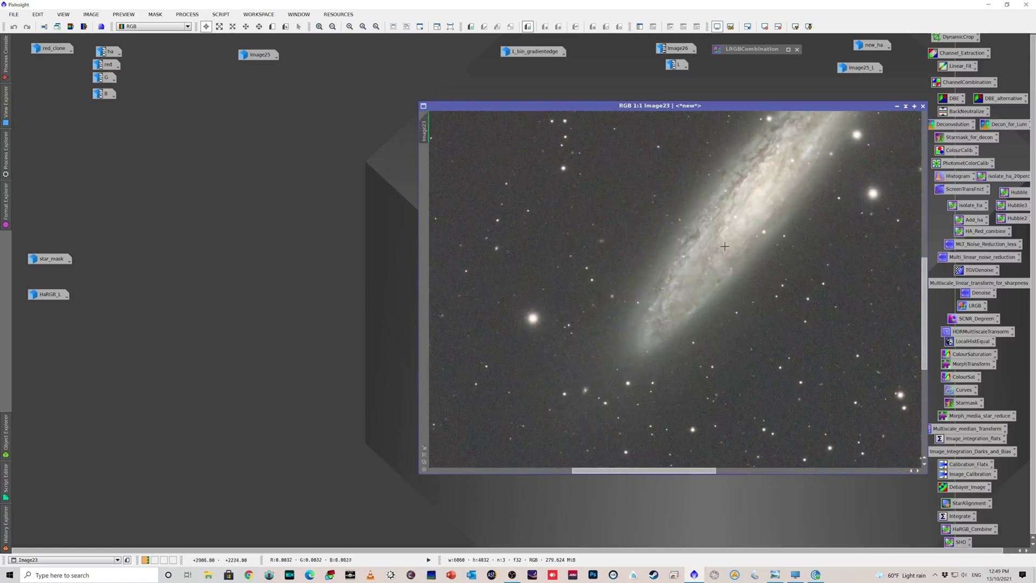
{"action": "scroll", "coordinate": [723, 248], "scroll_direction": "up", "scroll_amount": 1}
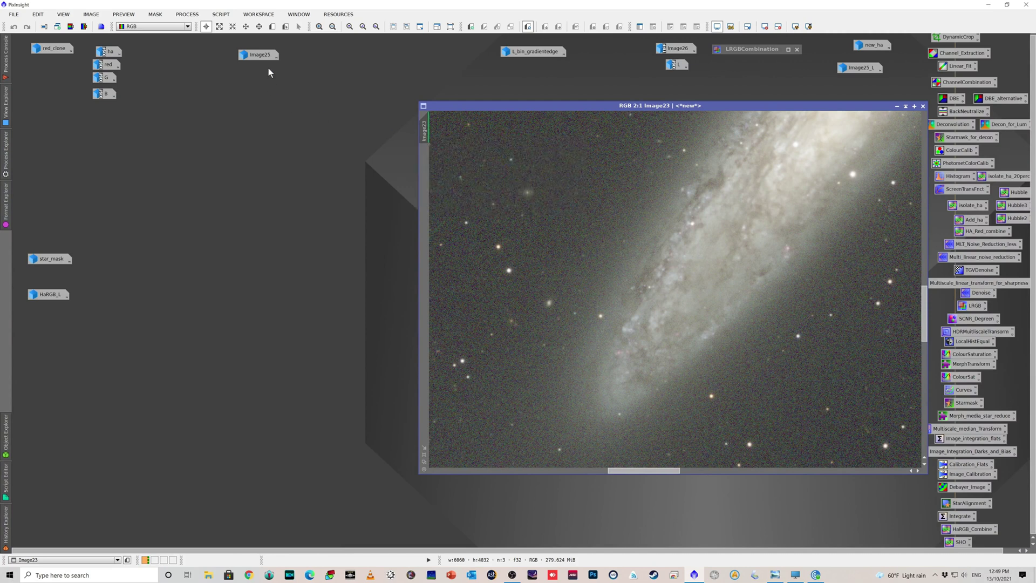
Step: Open Image25 and place it beside Image23 for comparison
{"action": "mouse_move", "coordinate": [254, 56]}
{"action": "left_click_drag", "start_coordinate": [255, 56], "coordinate": [255, 54]}
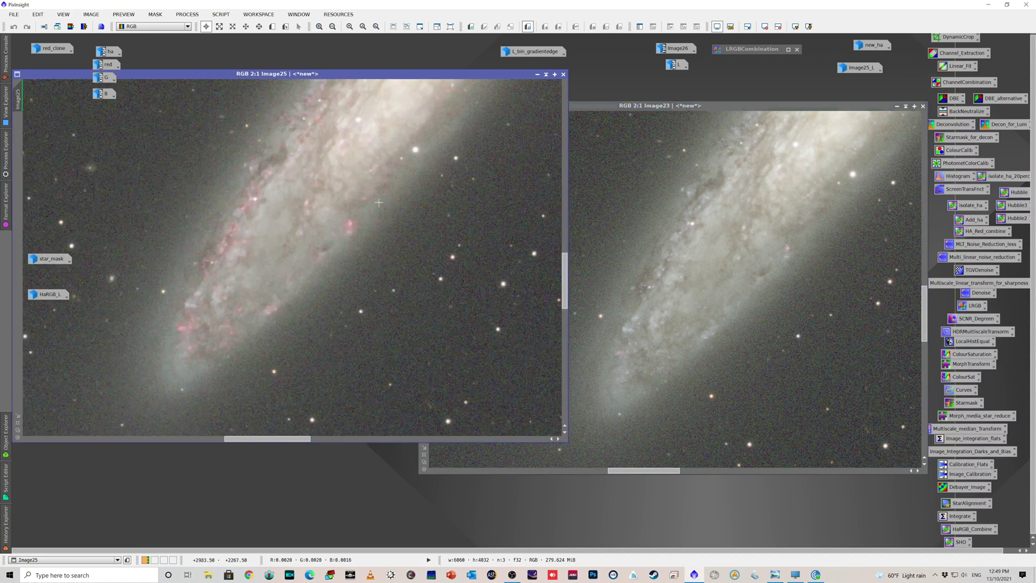
{"action": "left_click_drag", "start_coordinate": [356, 73], "coordinate": [378, 104]}
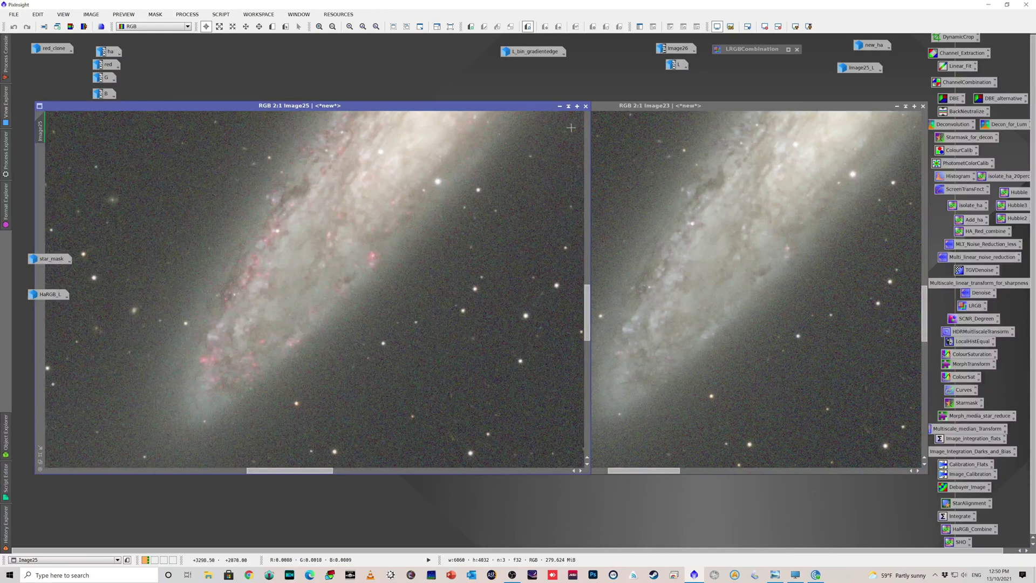
Step: Iconize Image23 and move the Image25 window toward the workspace centre
{"action": "left_click", "coordinate": [897, 107]}
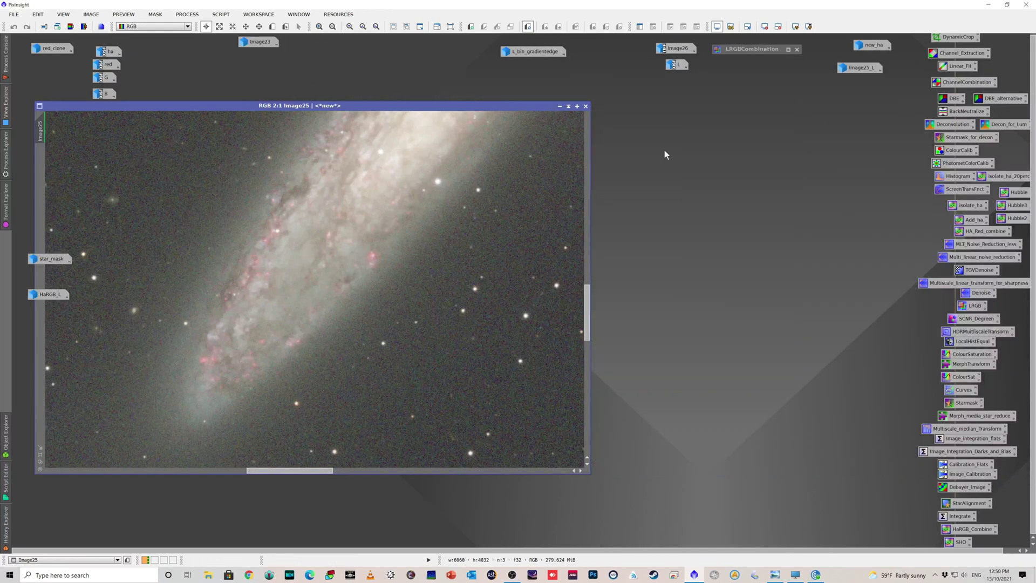
{"action": "scroll", "coordinate": [426, 255], "scroll_direction": "down", "scroll_amount": 1}
{"action": "scroll", "coordinate": [426, 255], "scroll_direction": "down", "scroll_amount": 2}
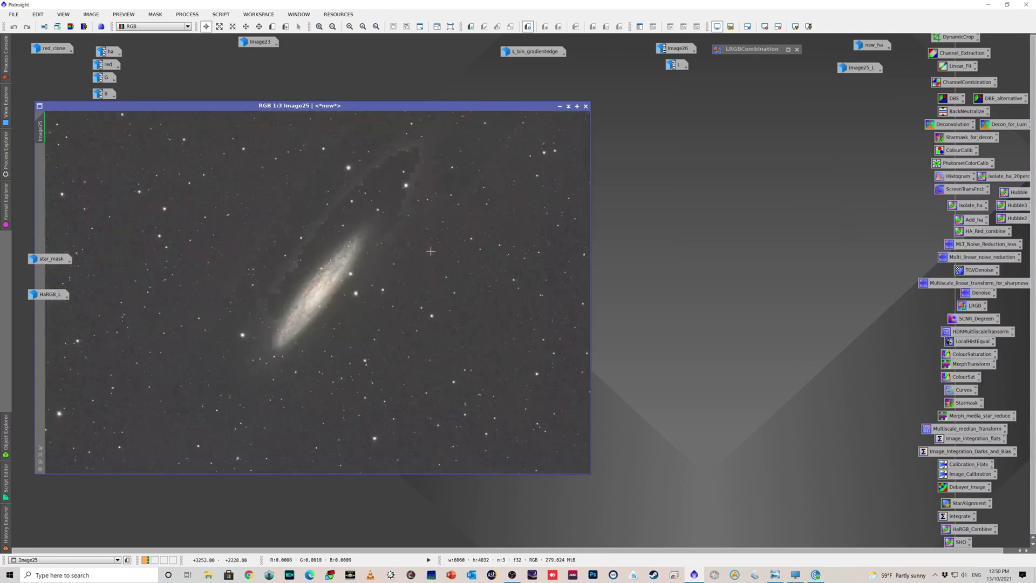
{"action": "left_click_drag", "start_coordinate": [425, 105], "coordinate": [532, 125]}
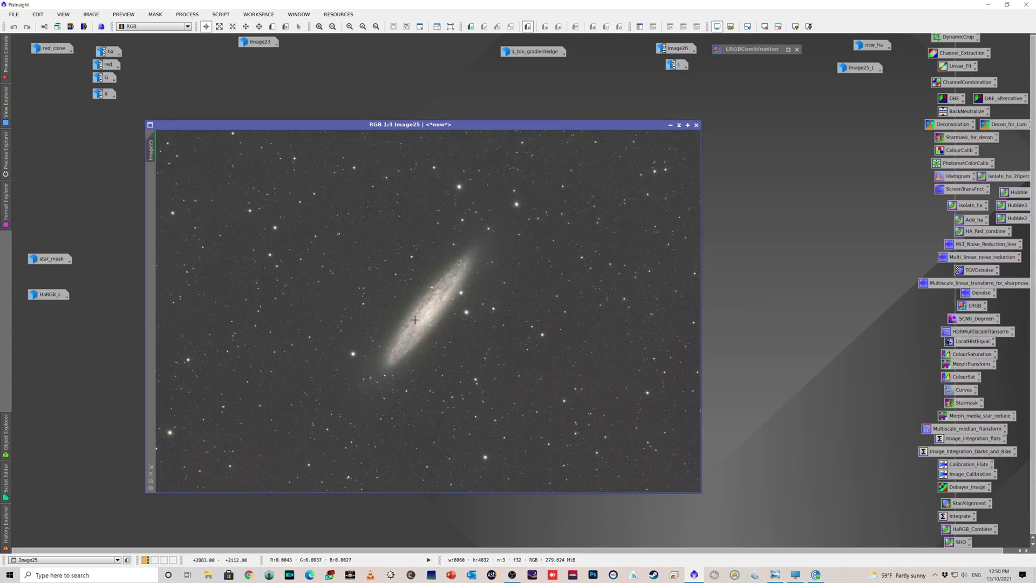
Step: Extract the CIE L* lightness of Image25 as Image25_L1, auto-stretch it, and compare with the colour image
{"action": "left_click", "coordinate": [70, 27]}
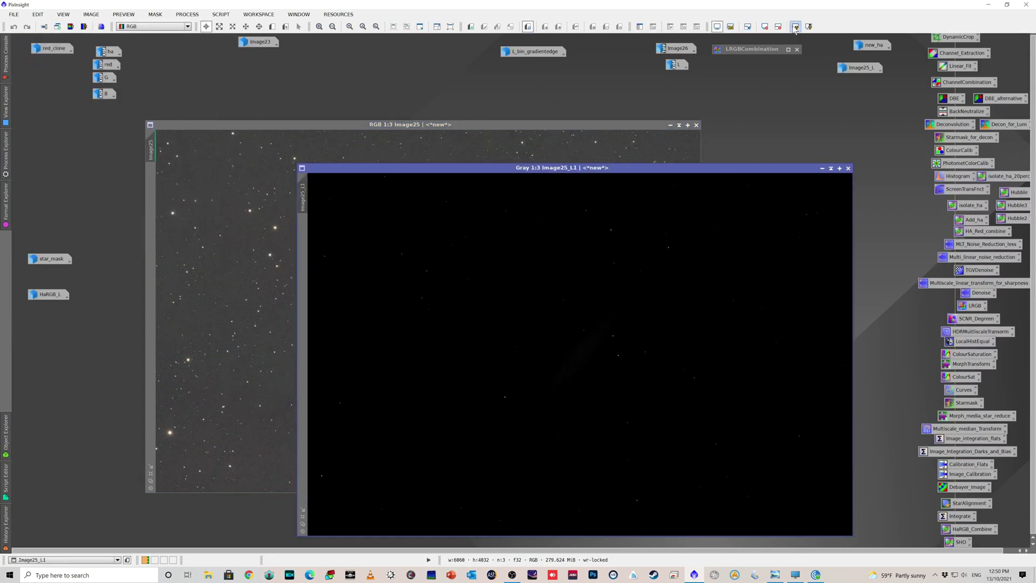
{"action": "left_click", "coordinate": [796, 27]}
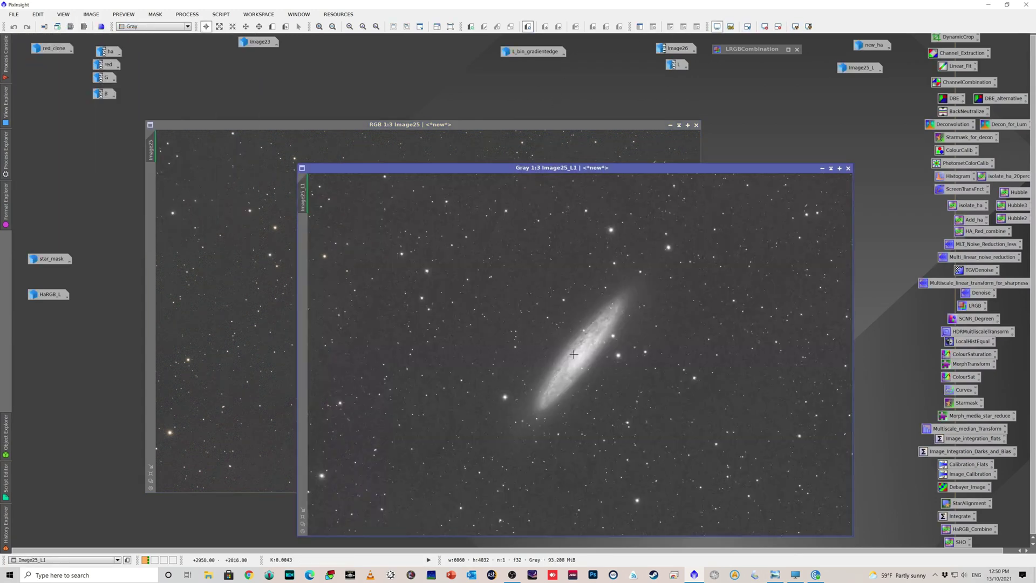
{"action": "left_click", "coordinate": [186, 163]}
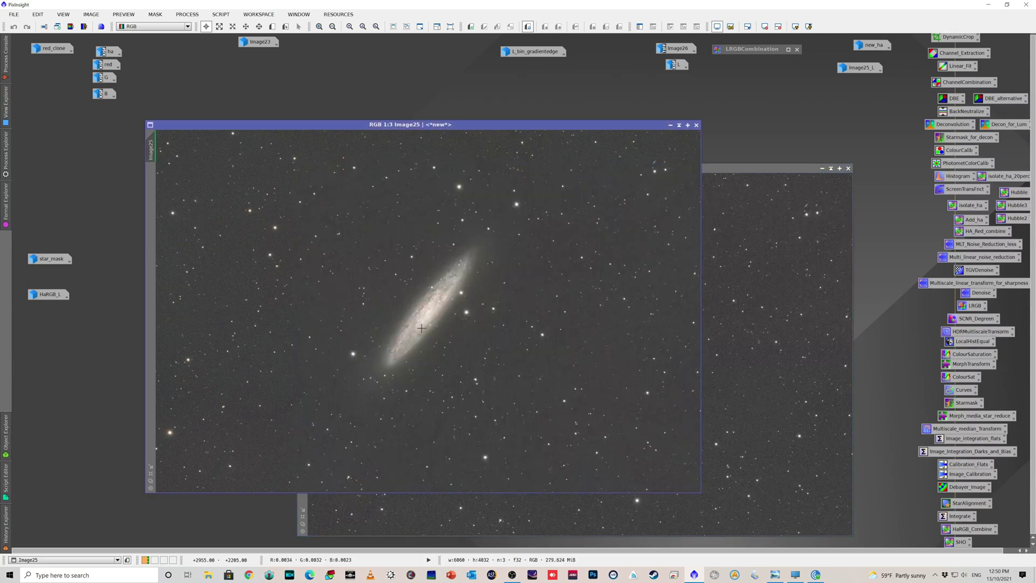
{"action": "left_click", "coordinate": [797, 274]}
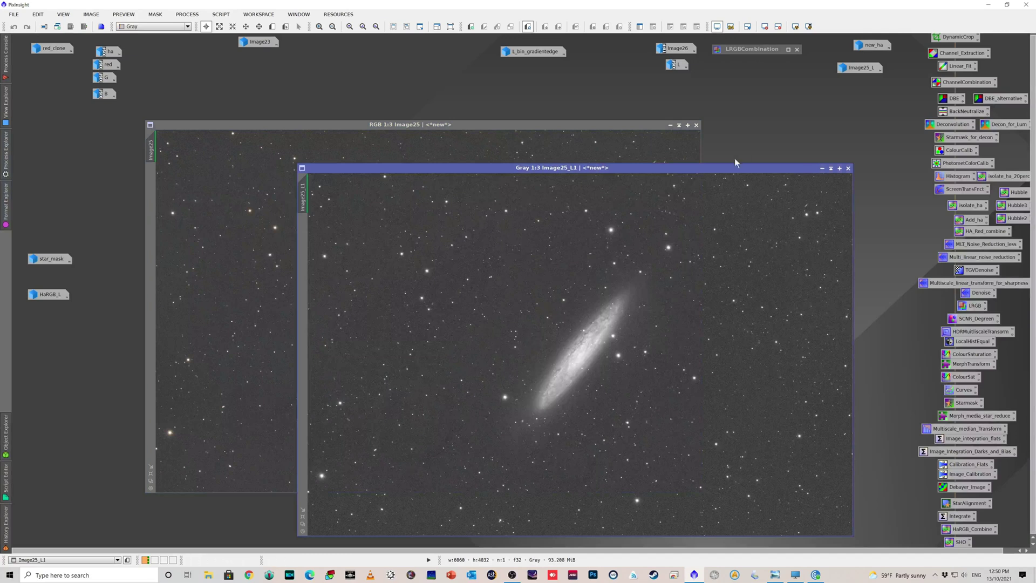
Step: Minimize Image25_L1 and Image25 to icons, placing the L1 icon near the top
{"action": "left_click", "coordinate": [822, 168]}
{"action": "left_click_drag", "start_coordinate": [600, 356], "coordinate": [406, 56]}
{"action": "left_click_drag", "start_coordinate": [335, 123], "coordinate": [408, 149]}
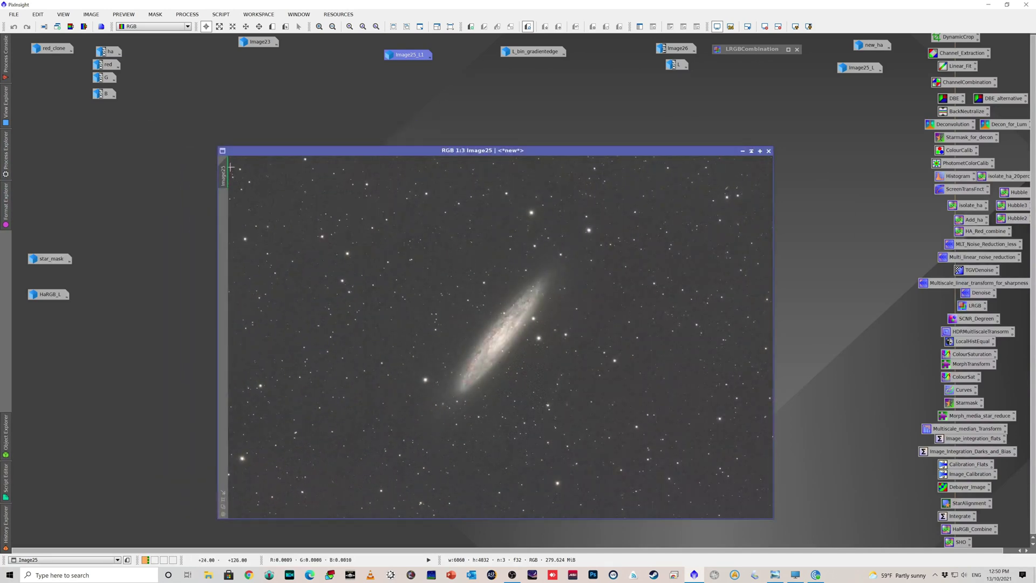
{"action": "mouse_move", "coordinate": [225, 174]}
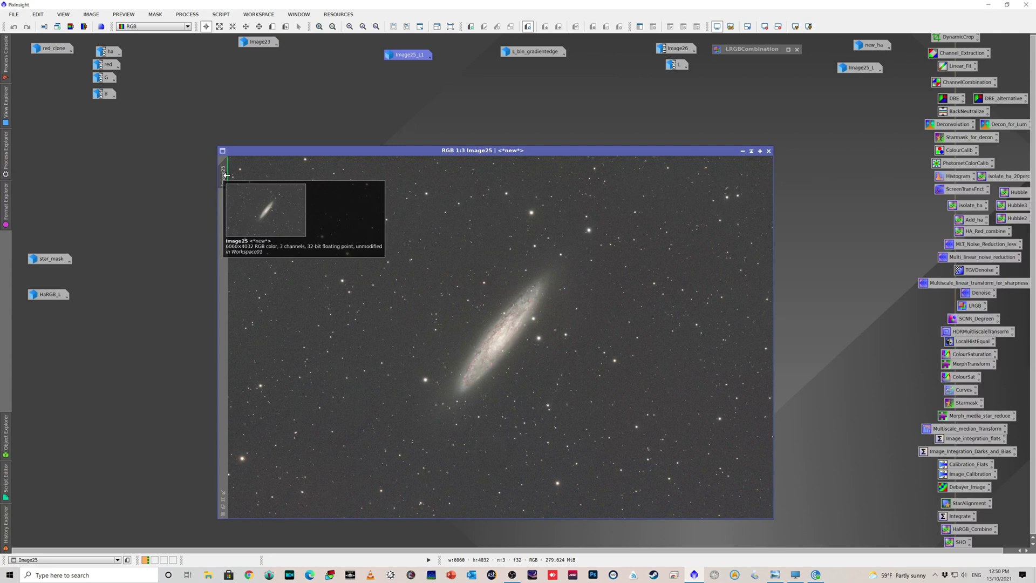
{"action": "left_click", "coordinate": [743, 151]}
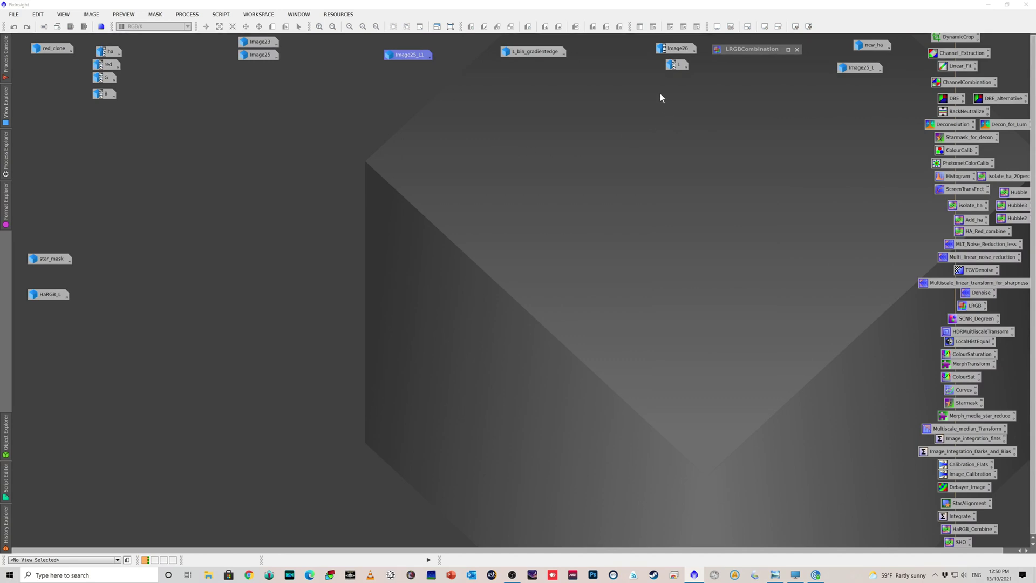
Step: Reopen Sculptor before photoshop.tif (Image26), redo its stretch, and zoom in and back out on the galaxy
{"action": "double_click", "coordinate": [676, 51]}
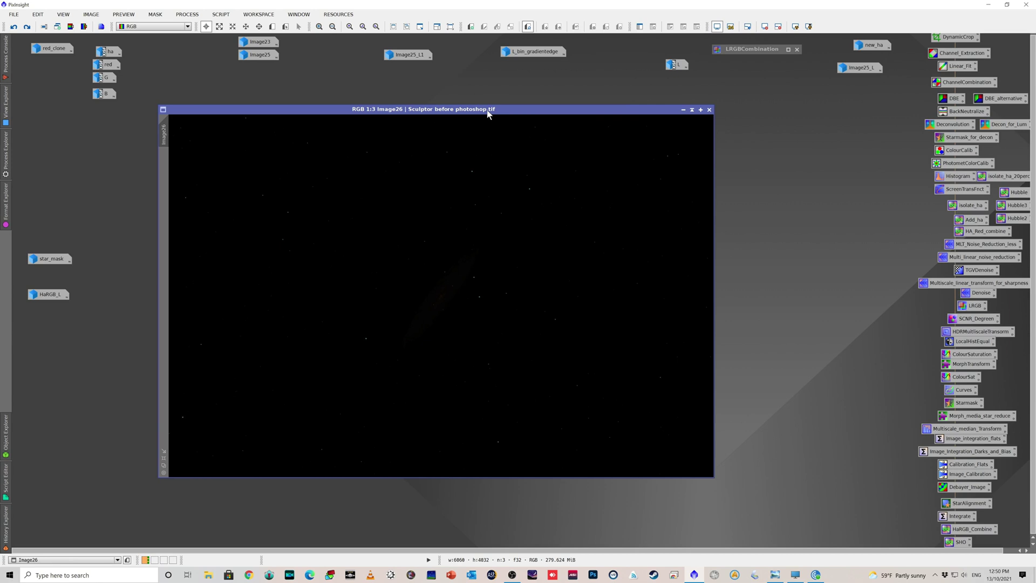
{"action": "left_click_drag", "start_coordinate": [486, 116], "coordinate": [491, 128]}
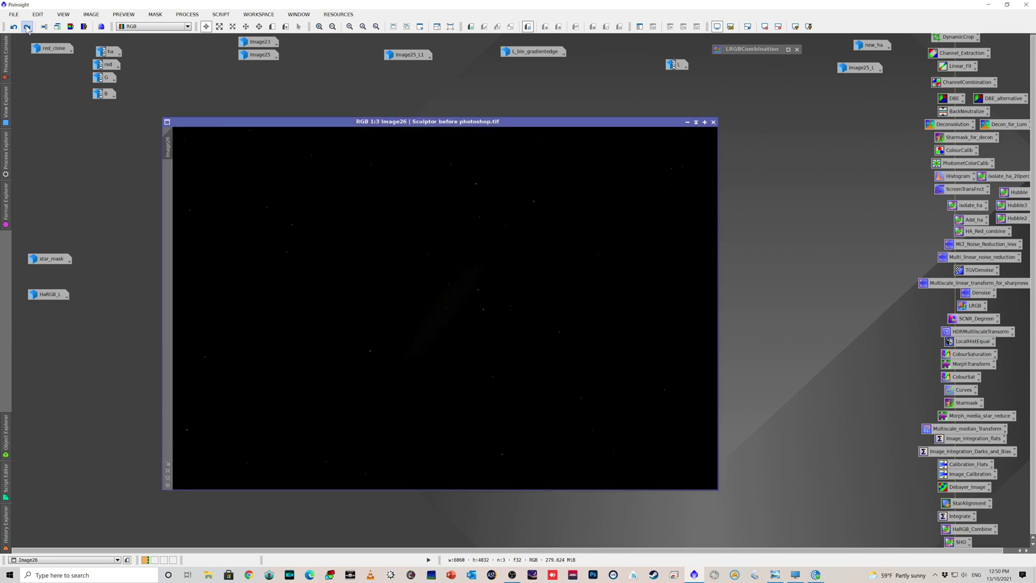
{"action": "left_click", "coordinate": [27, 27]}
{"action": "left_click", "coordinate": [27, 26]}
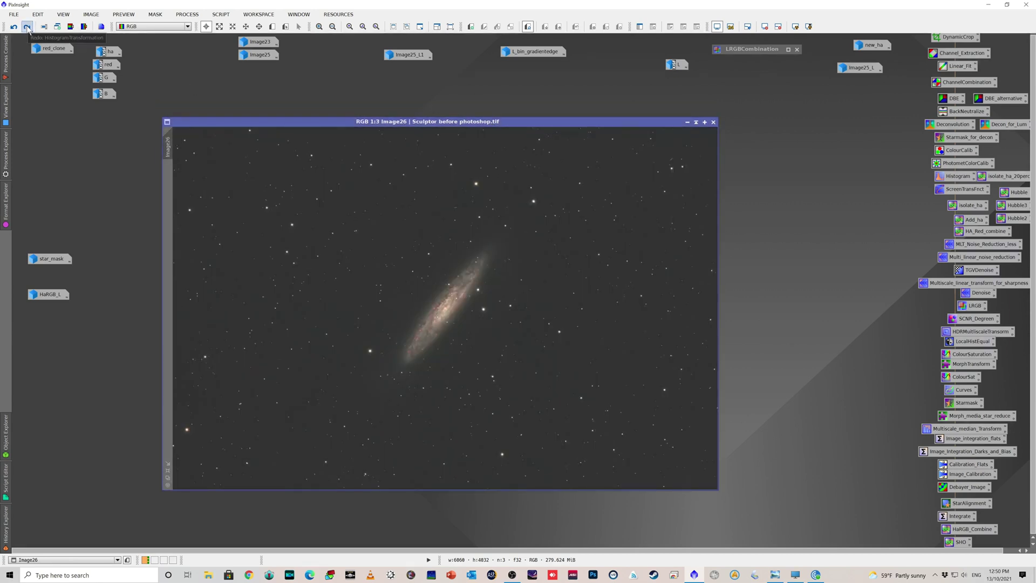
{"action": "left_click", "coordinate": [27, 27]}
{"action": "scroll", "coordinate": [404, 312], "scroll_direction": "up", "scroll_amount": 1}
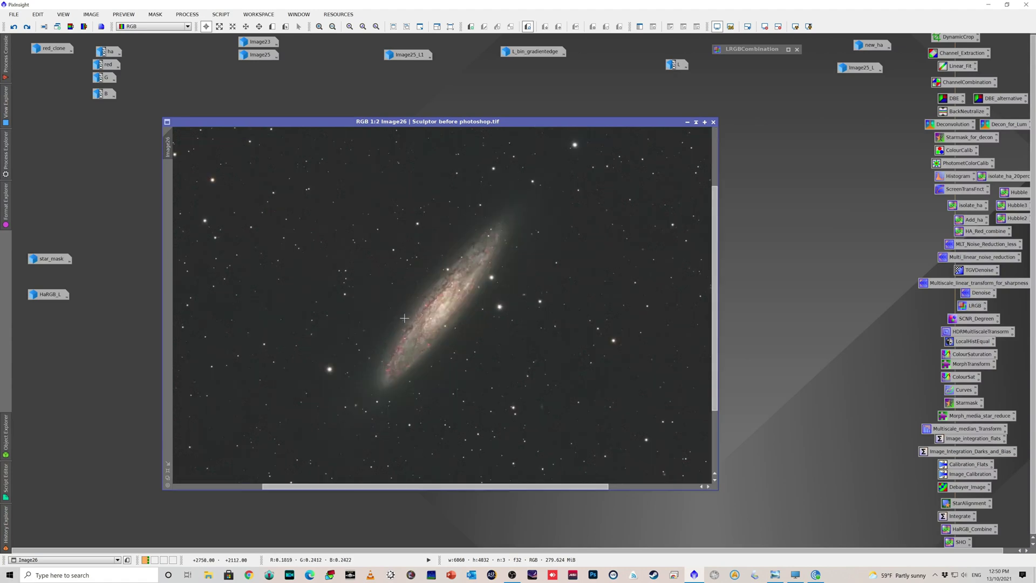
{"action": "scroll", "coordinate": [431, 319], "scroll_direction": "up", "scroll_amount": 1}
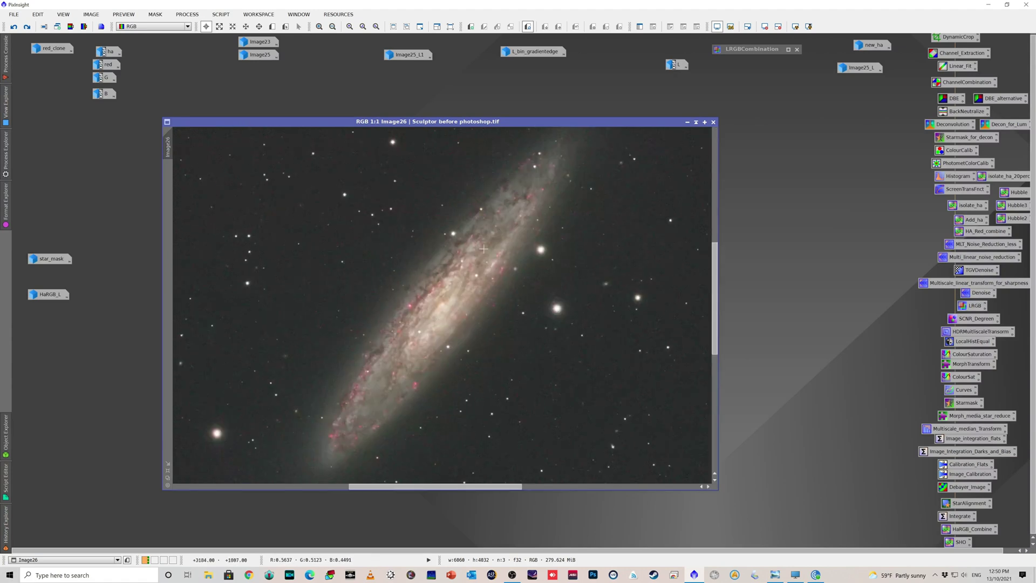
{"action": "scroll", "coordinate": [416, 262], "scroll_direction": "down", "scroll_amount": 2}
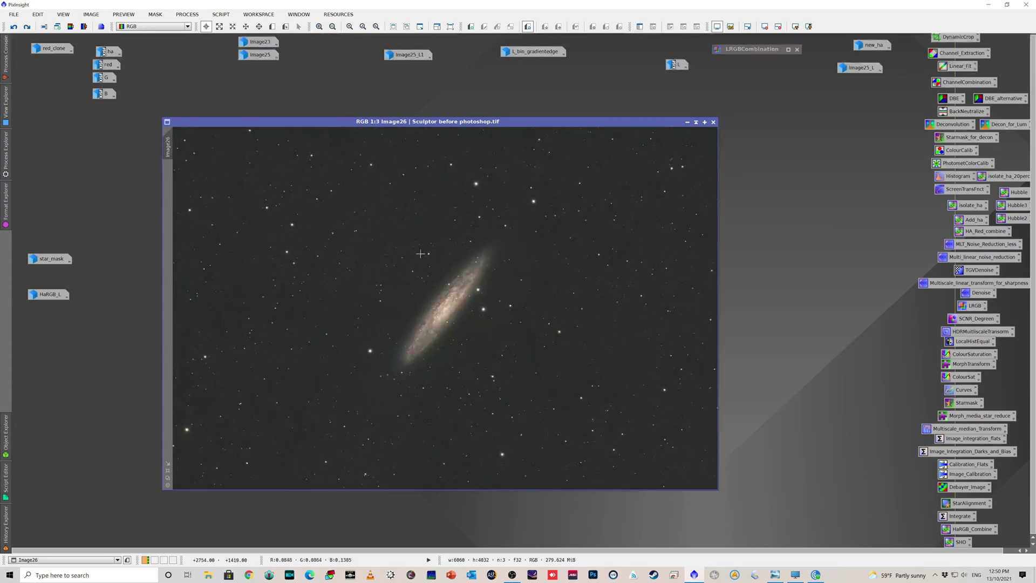
Step: Undo HaRGB's history back past Preview01 to before the mask was applied
{"action": "left_click", "coordinate": [27, 27]}
{"action": "left_click", "coordinate": [27, 27]}
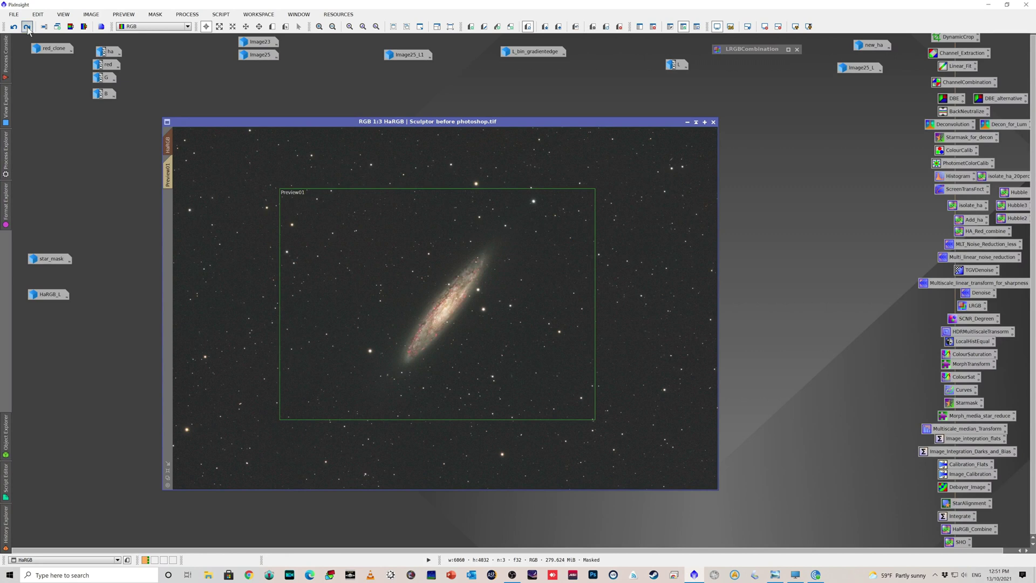
{"action": "left_click", "coordinate": [27, 27]}
{"action": "left_click", "coordinate": [27, 27]}
{"action": "left_click", "coordinate": [27, 27]}
{"action": "left_click", "coordinate": [27, 27]}
{"action": "left_click", "coordinate": [27, 27]}
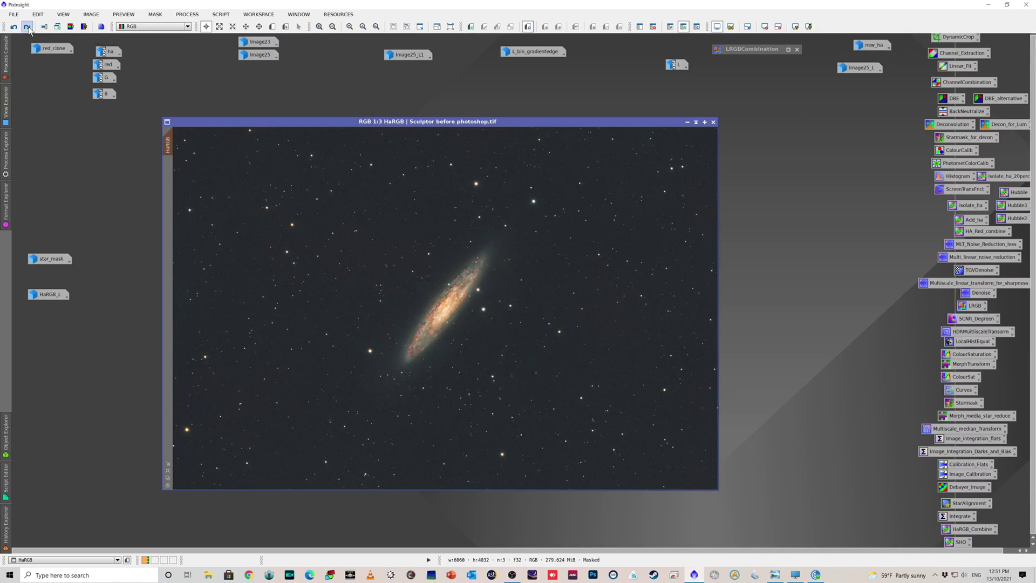
{"action": "left_click", "coordinate": [27, 27]}
{"action": "left_click", "coordinate": [27, 27]}
Step: Redo the mask on HaRGB, iconize it, and open the luminance image L
{"action": "left_click", "coordinate": [27, 27]}
{"action": "left_click", "coordinate": [27, 27]}
{"action": "left_click", "coordinate": [27, 27]}
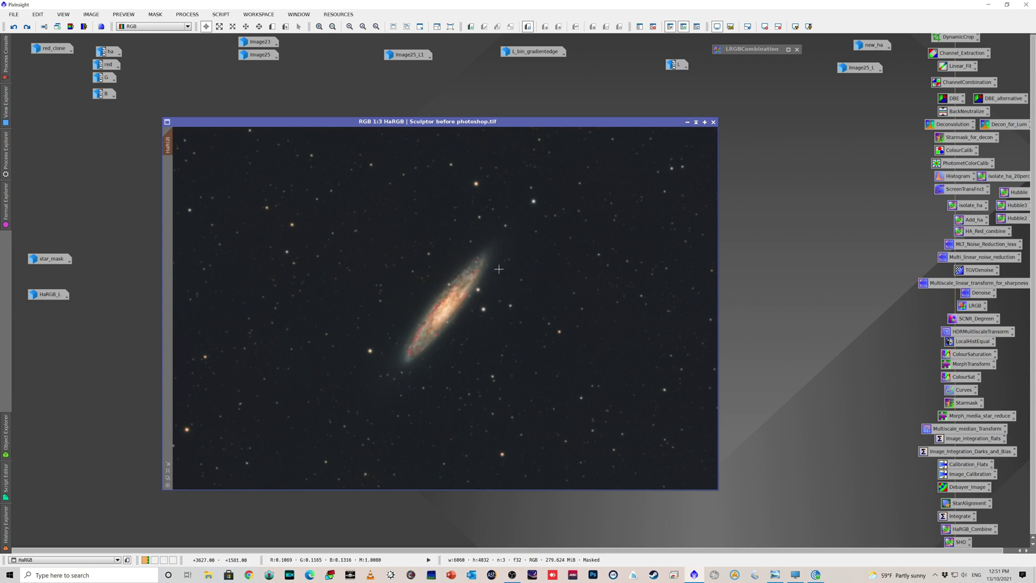
{"action": "left_click", "coordinate": [688, 122]}
{"action": "double_click", "coordinate": [676, 64]}
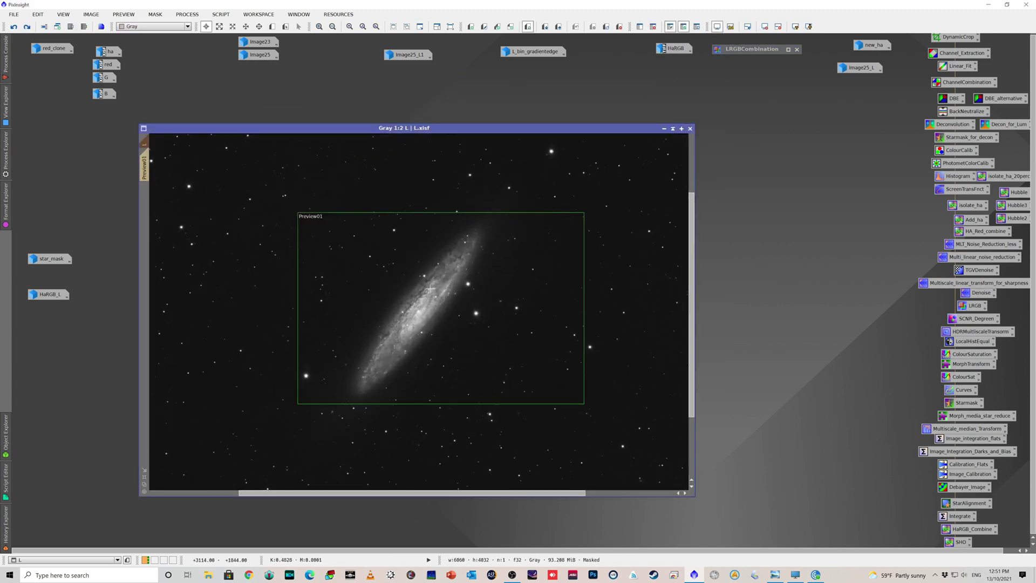
Step: Toggle Undo/Redo on L to compare the galaxy detail with and without sharpening
{"action": "left_click", "coordinate": [27, 27]}
{"action": "left_click", "coordinate": [27, 27]}
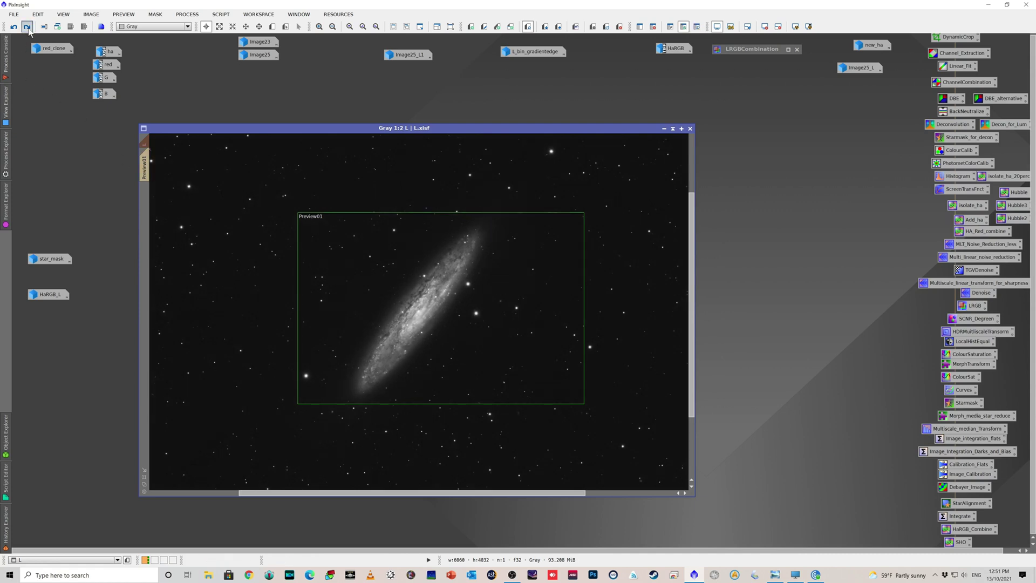
{"action": "left_click", "coordinate": [27, 26]}
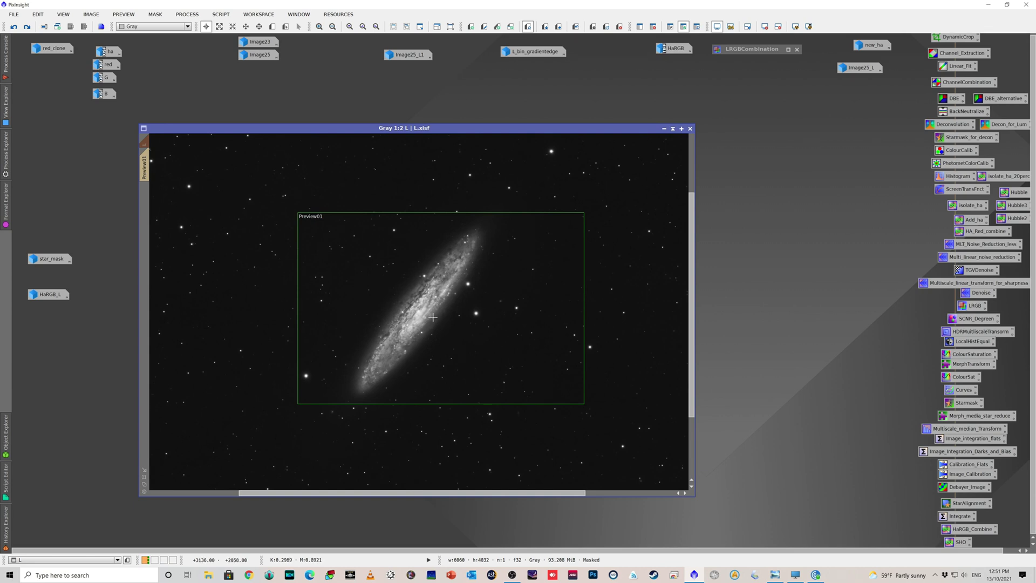
Step: Open HaRGB to compare with L, then minimize it back to an icon
{"action": "mouse_move", "coordinate": [678, 49]}
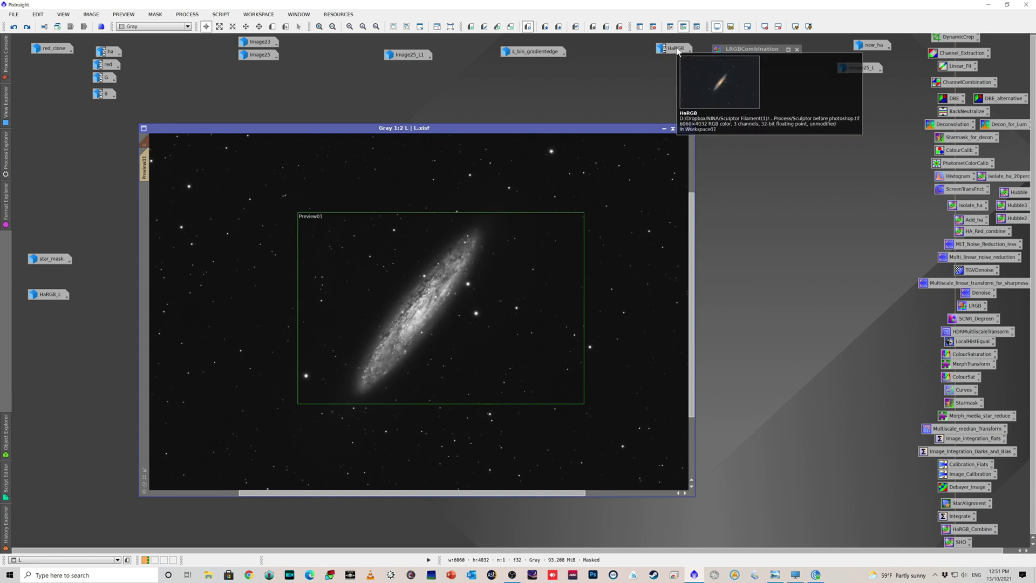
{"action": "double_click", "coordinate": [678, 48]}
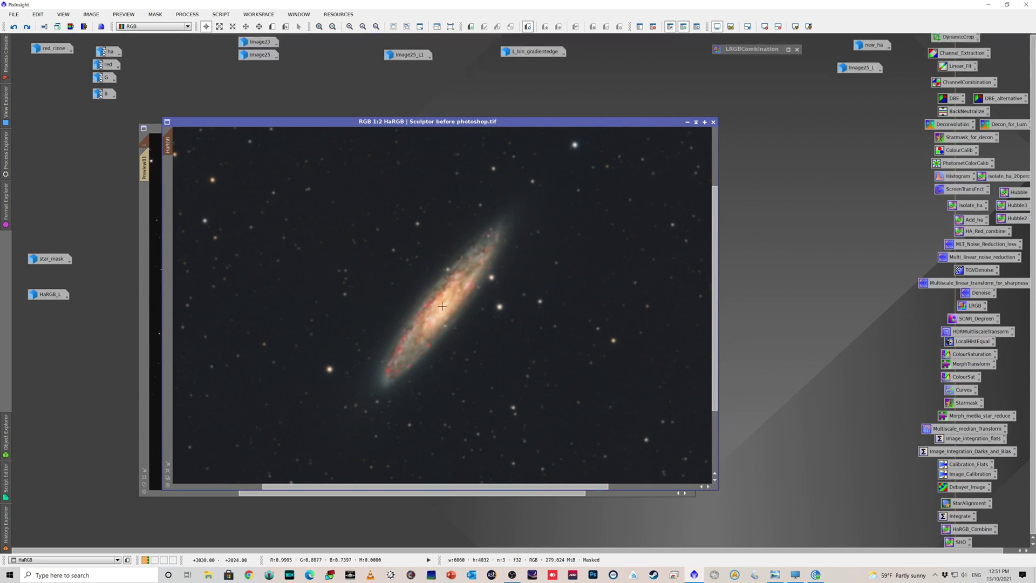
{"action": "left_click", "coordinate": [688, 123]}
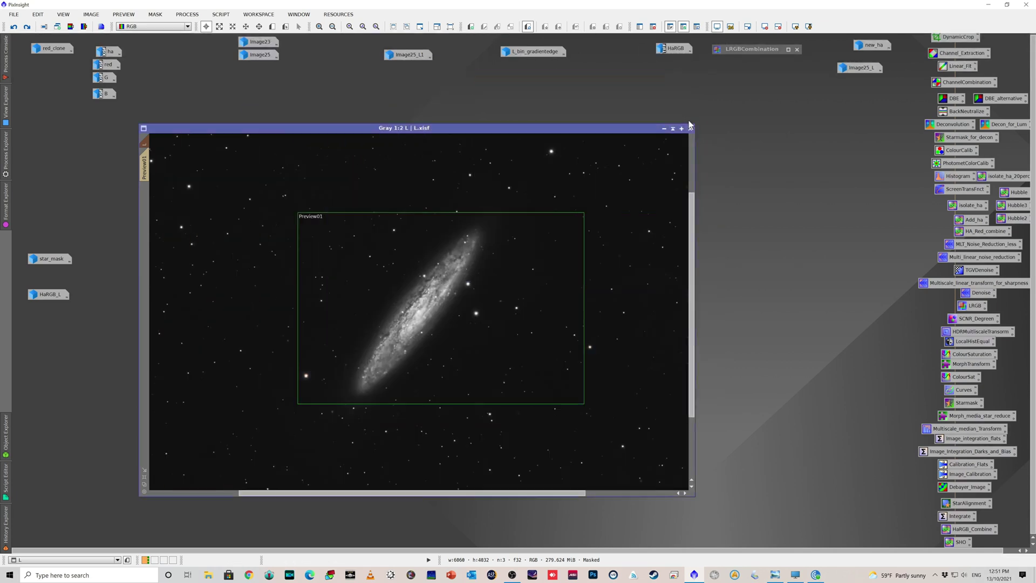
{"action": "left_click", "coordinate": [664, 129]}
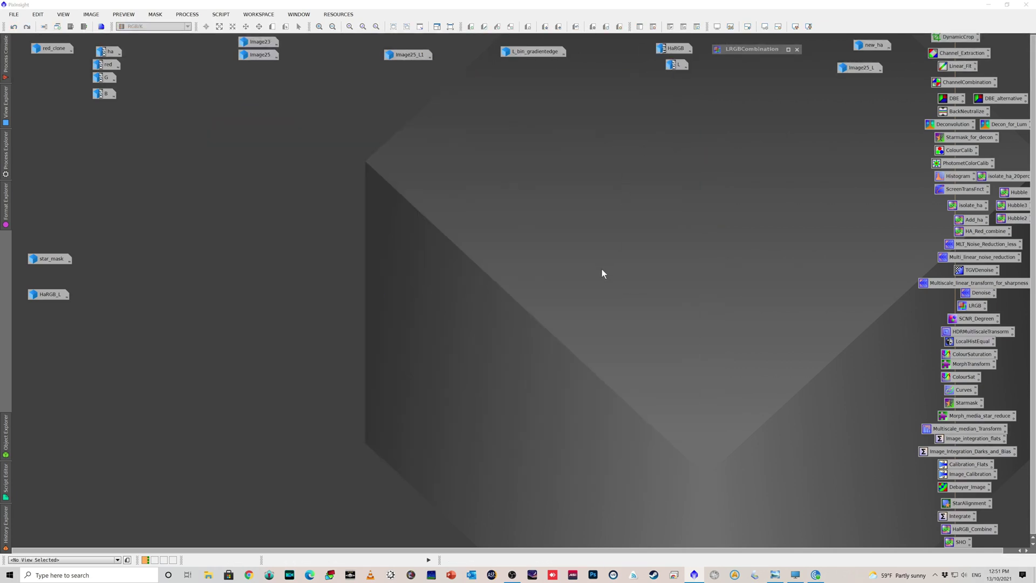